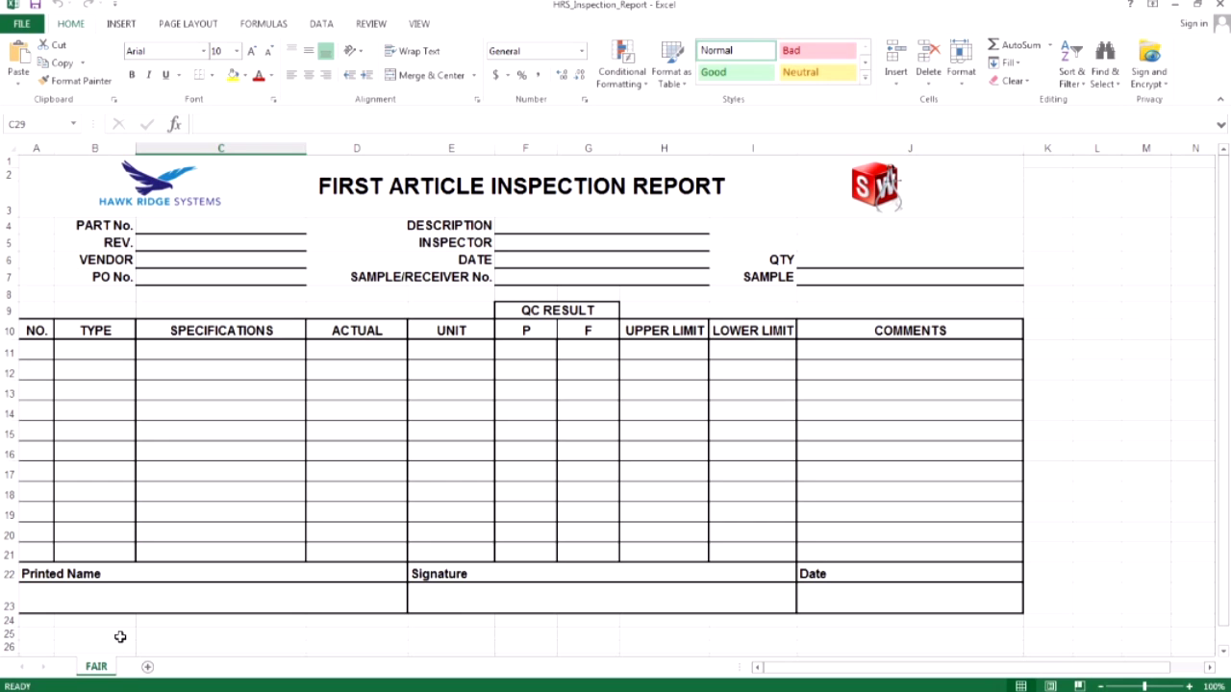
Save the workbook as an Excel 97-2003 Template named HRS_Inspection_Report in the Inspection Templates folder
click(21, 24)
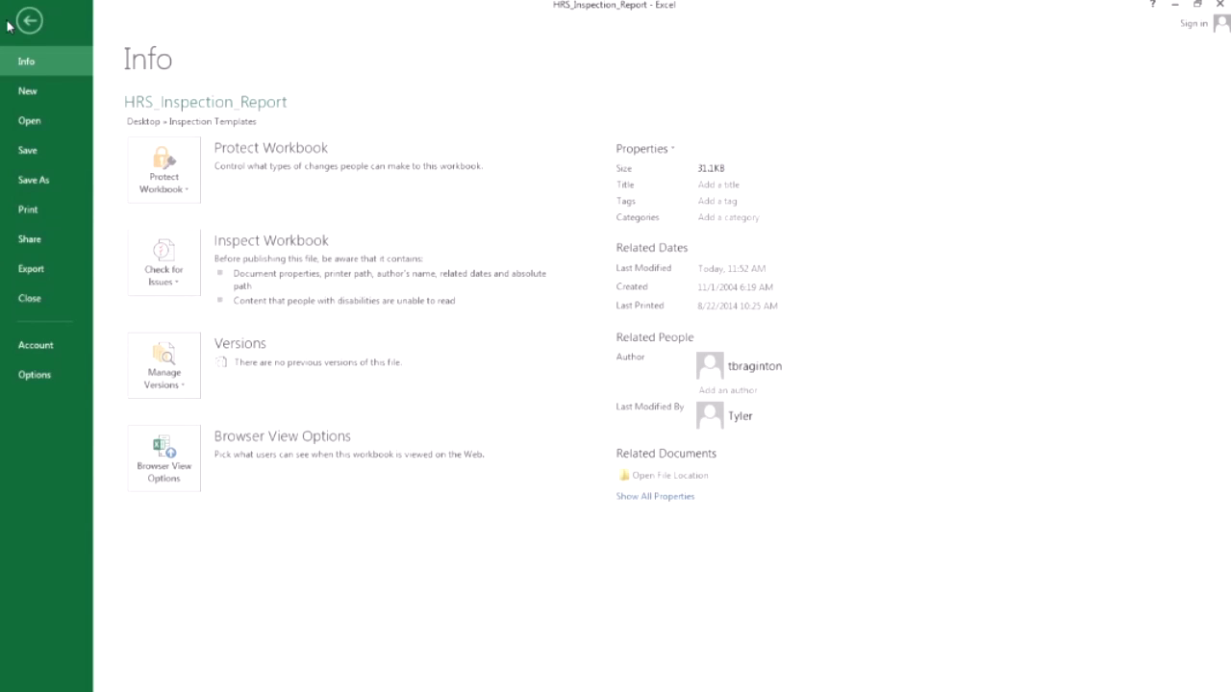
click(40, 181)
click(423, 173)
click(258, 362)
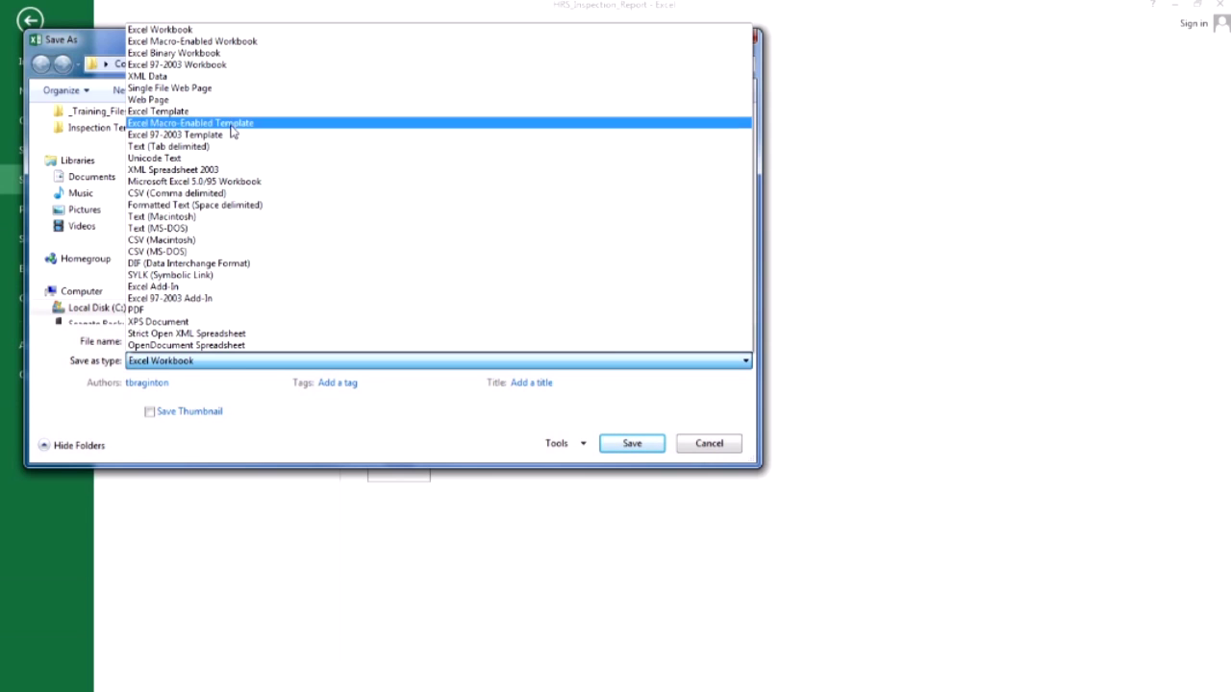
click(235, 136)
click(96, 115)
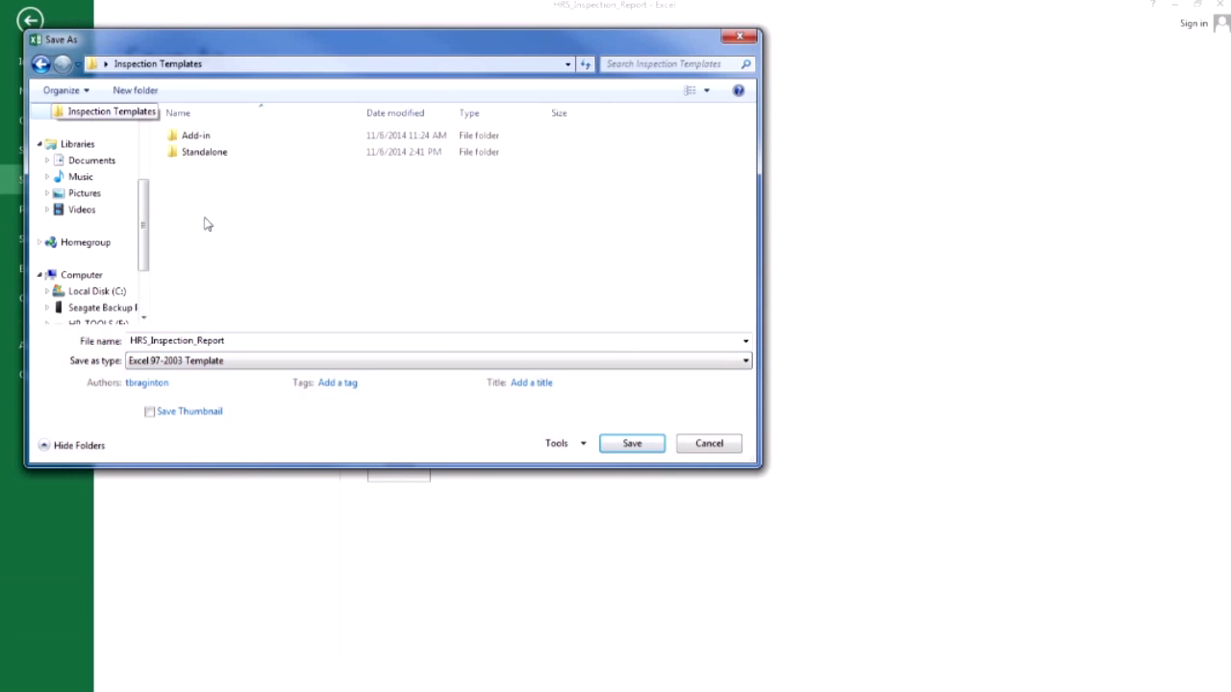
click(630, 444)
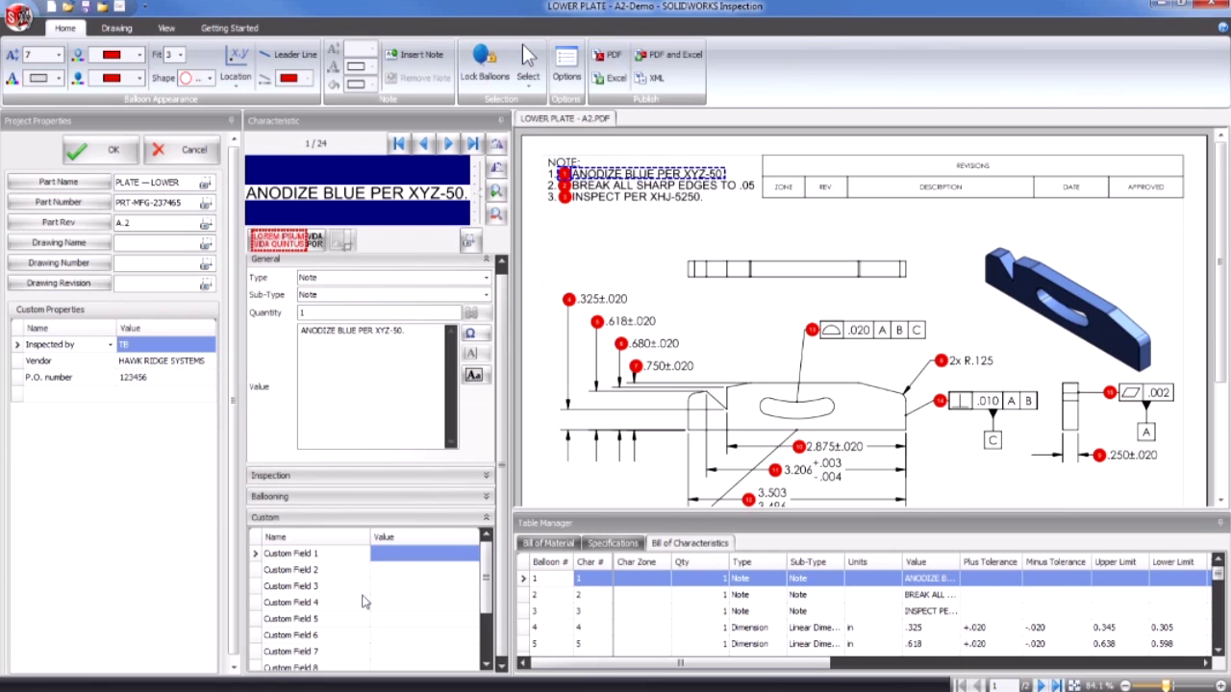
Launch the Template Editor and open HRS_Inspection_Report from the Inspection Templates folder
click(19, 17)
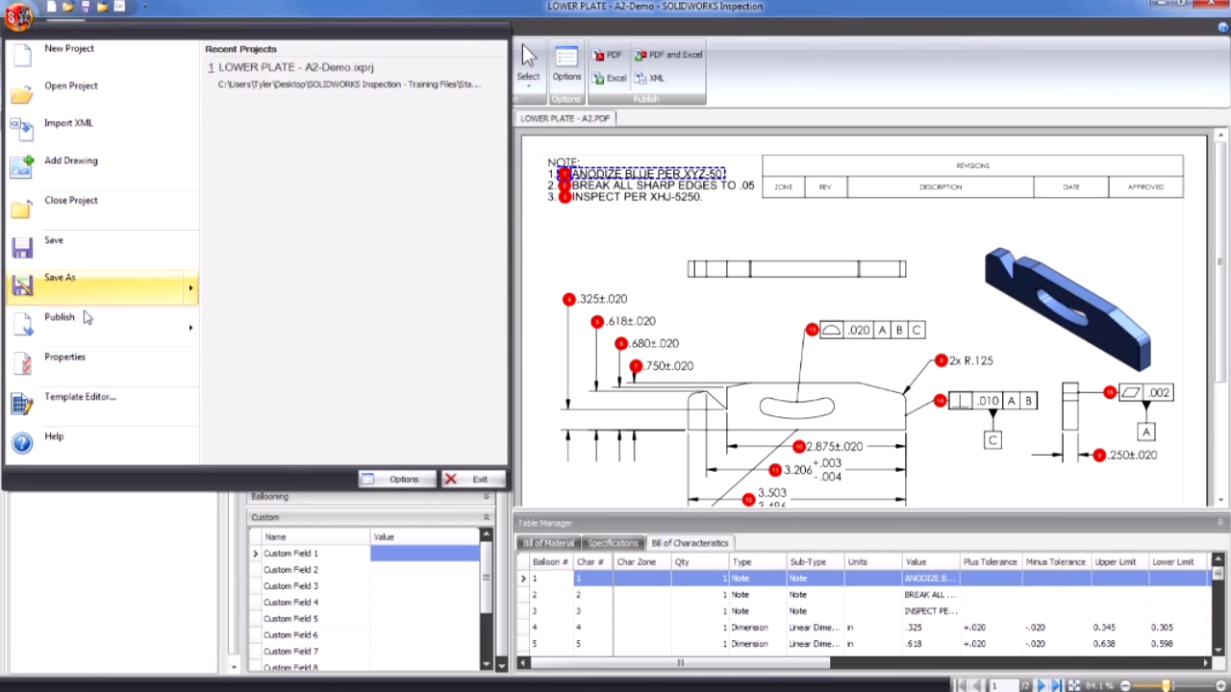
click(100, 411)
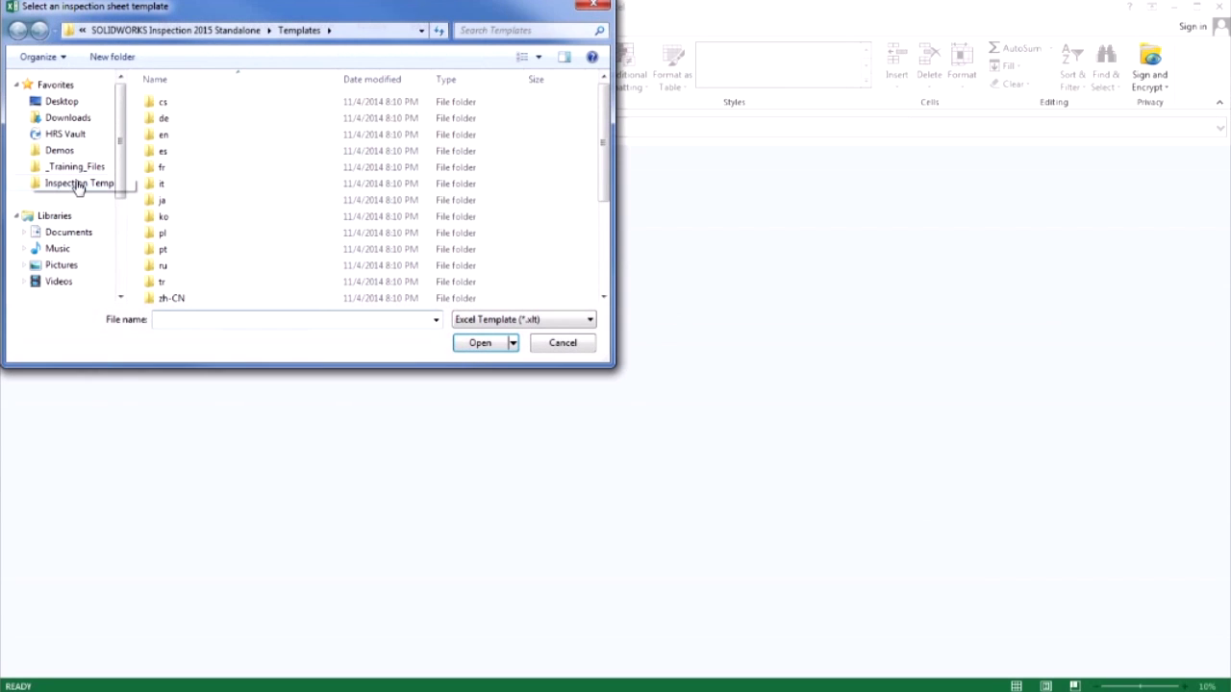
click(78, 184)
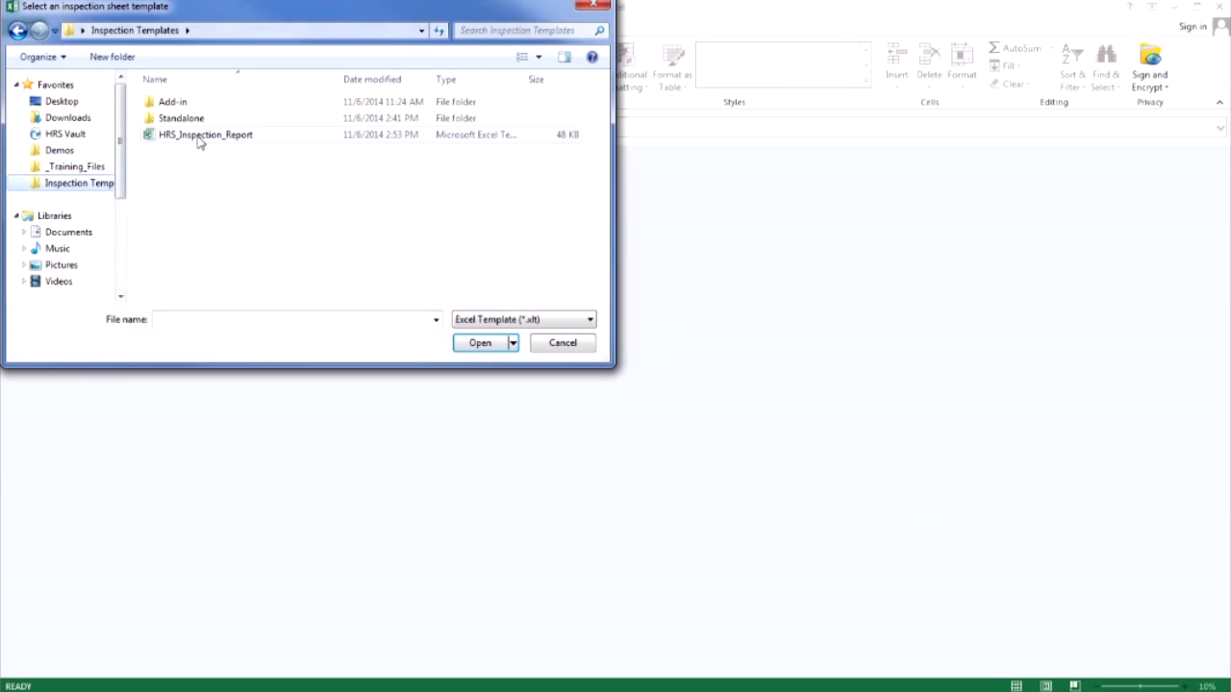
click(203, 135)
click(480, 343)
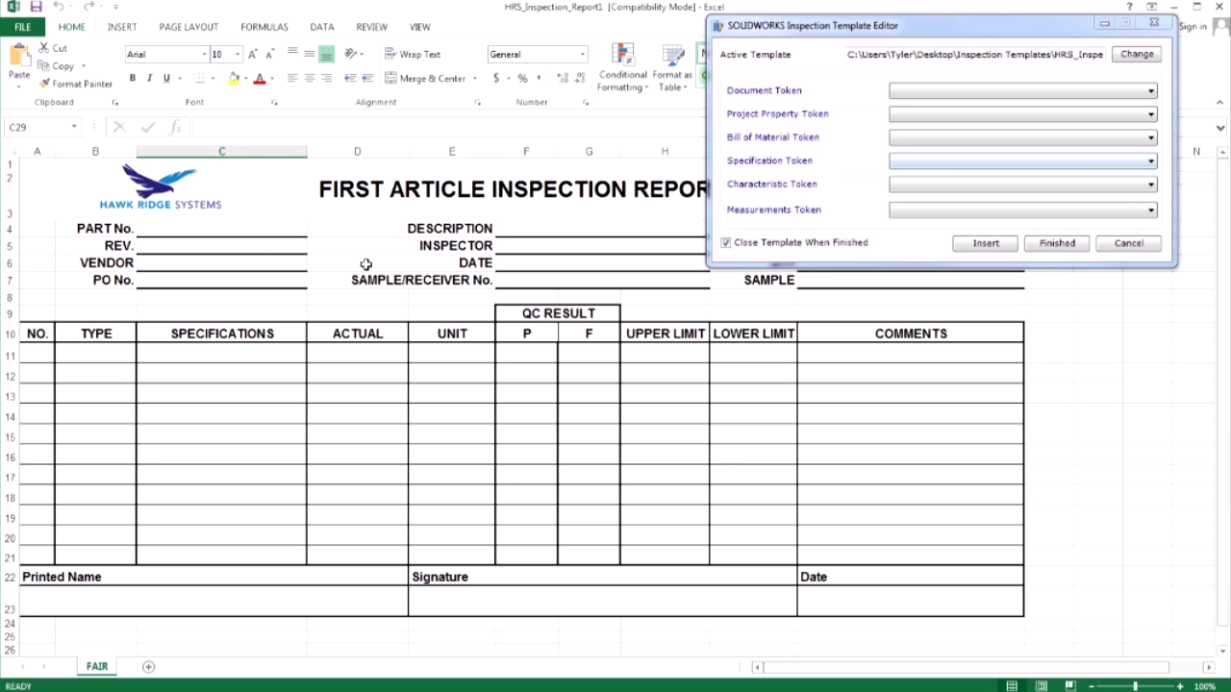
click(220, 233)
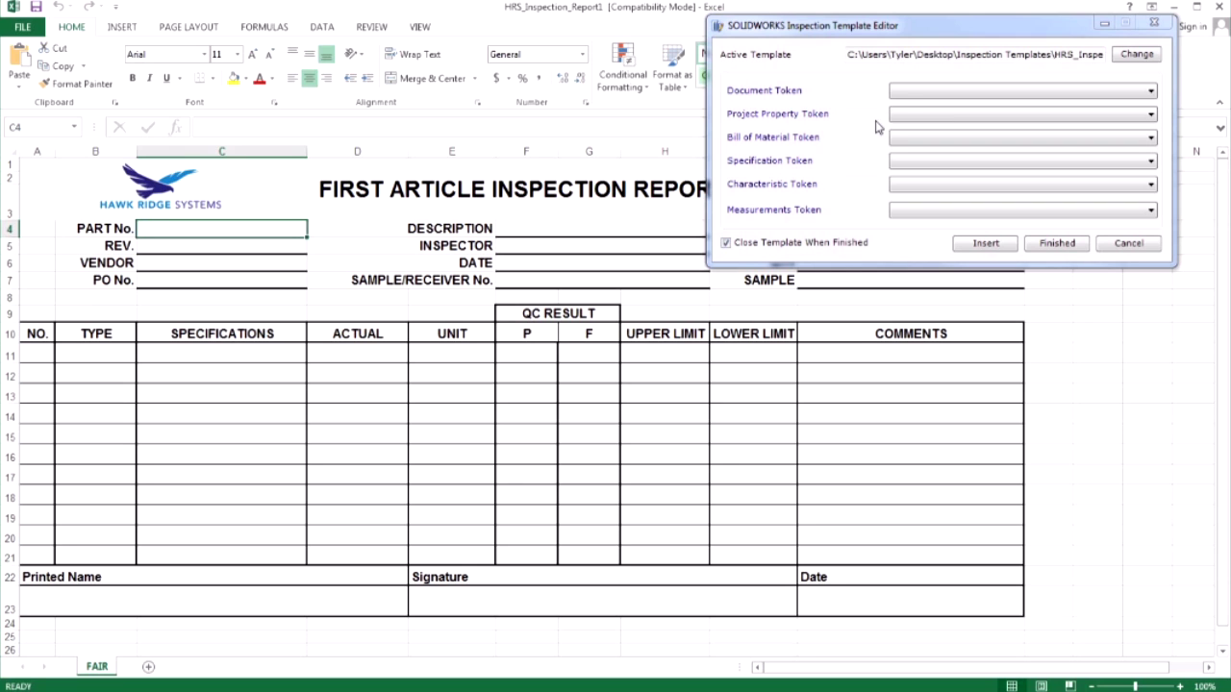
Insert the Part Number token into C4 and the Part Revision token into C5
click(926, 114)
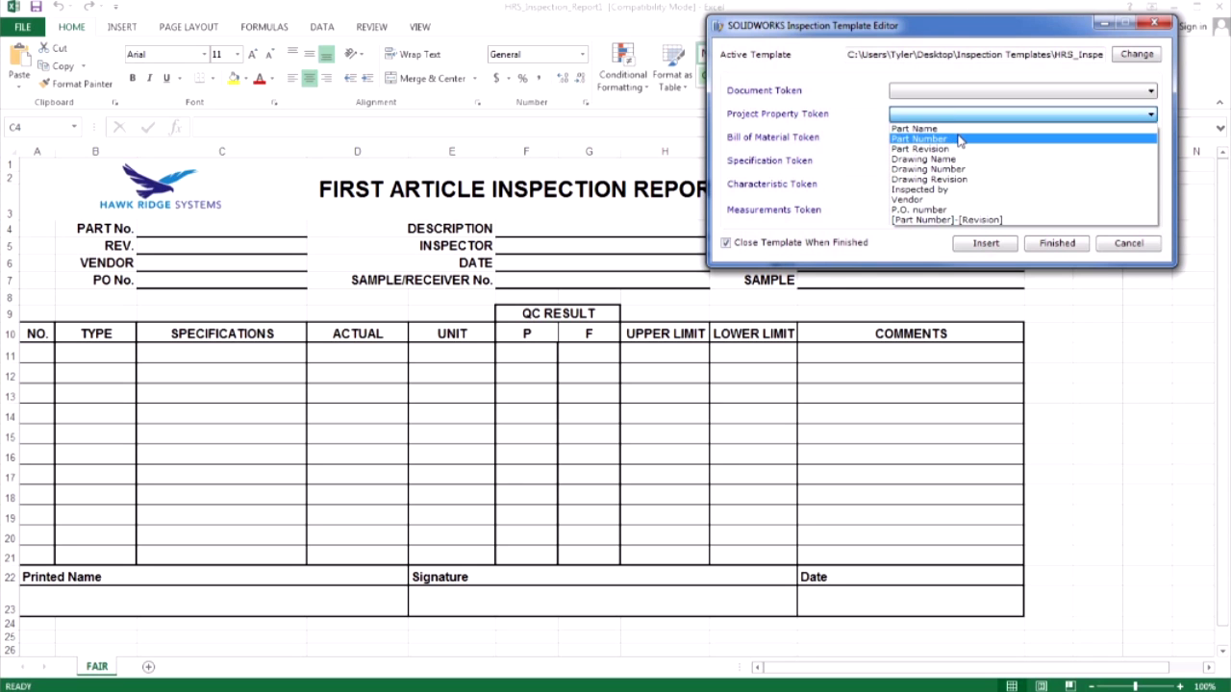
click(960, 141)
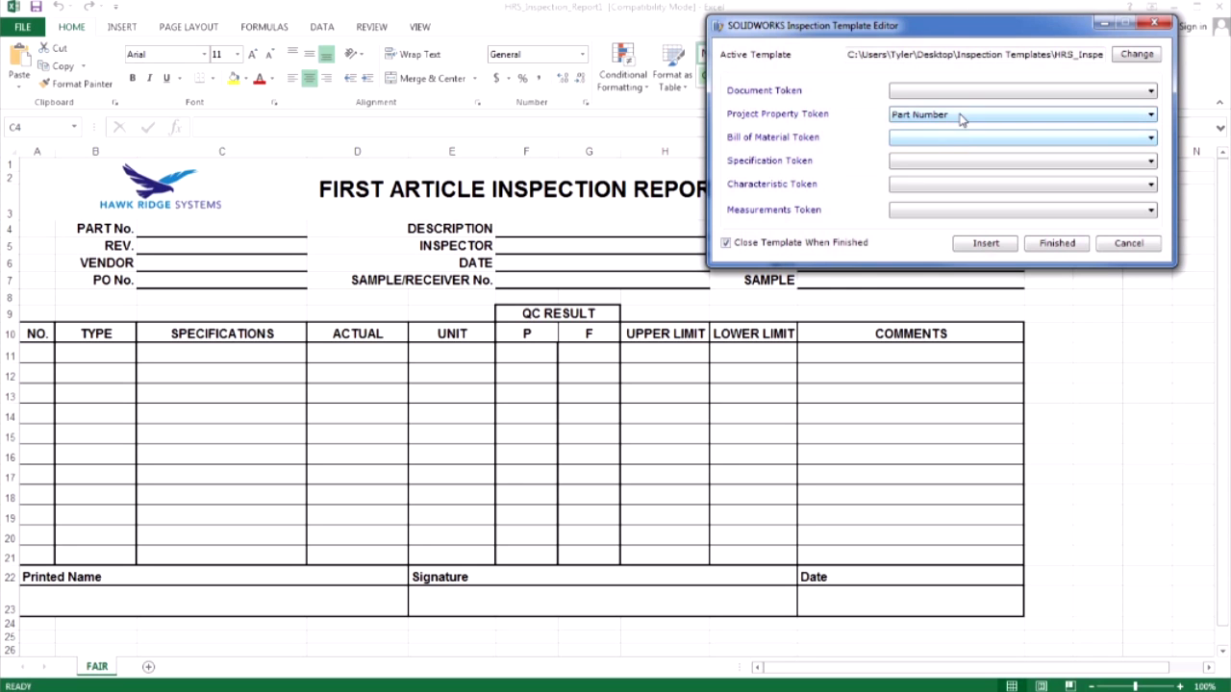
click(990, 246)
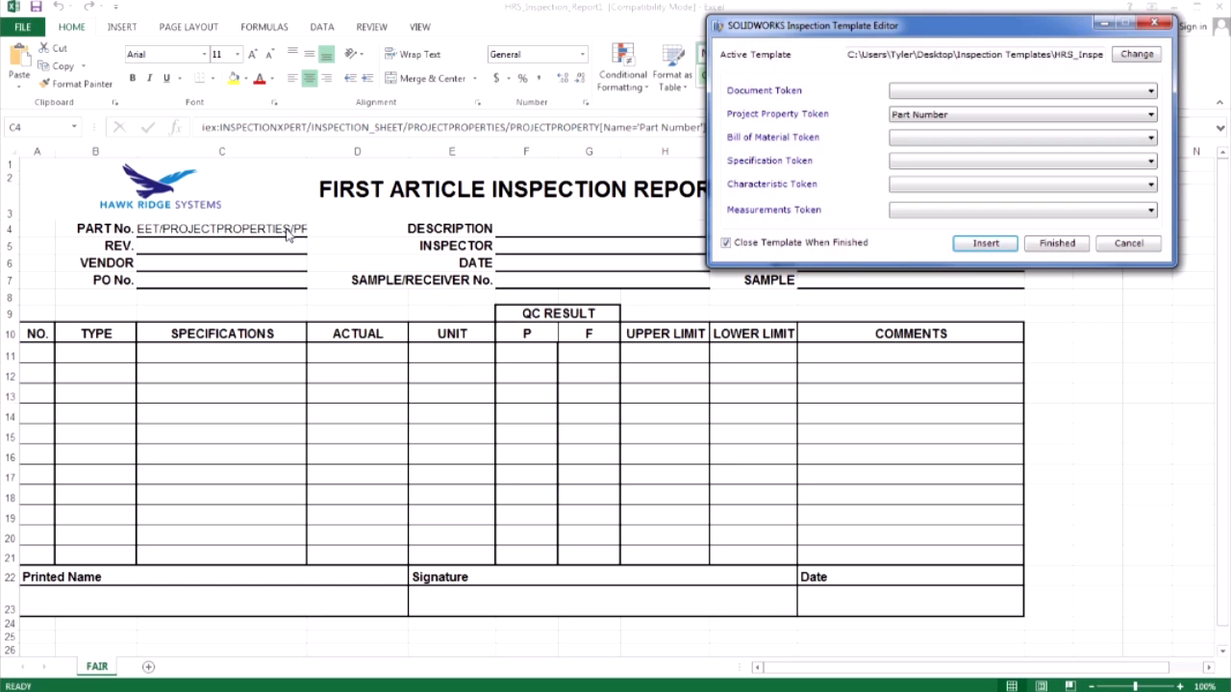
click(236, 252)
click(229, 246)
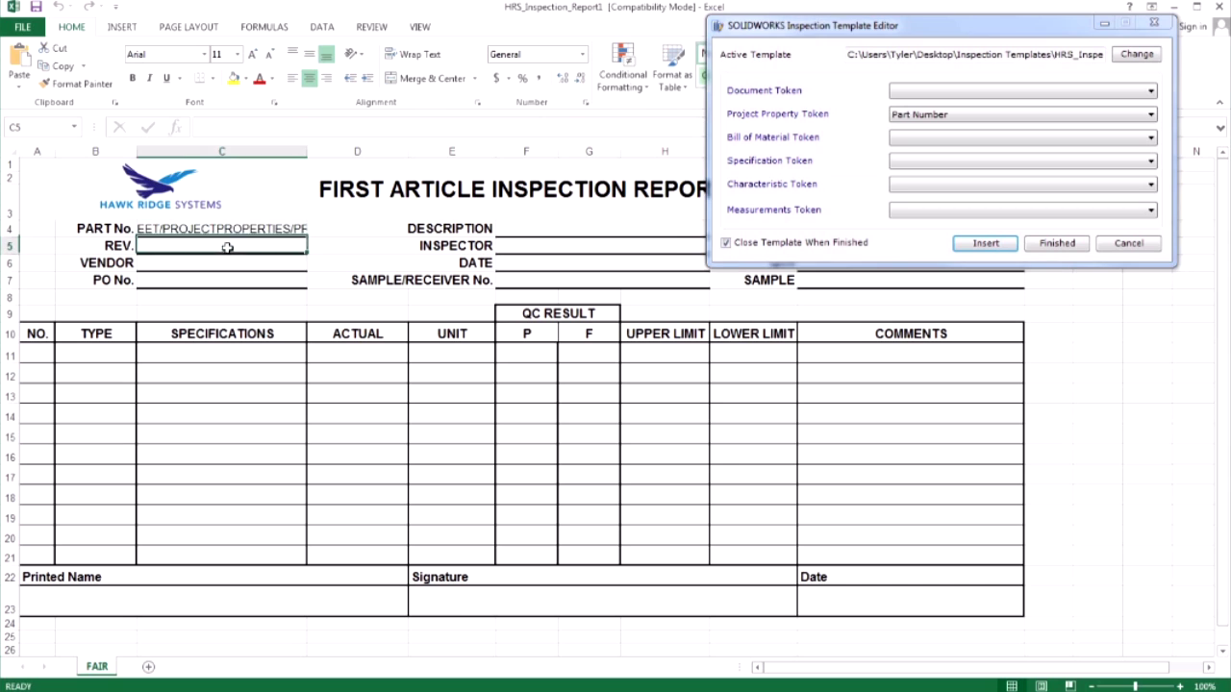
click(972, 114)
click(967, 148)
click(986, 243)
Insert the Vendor token into C6 and the P.O. number token into C7
click(237, 267)
click(239, 269)
click(943, 118)
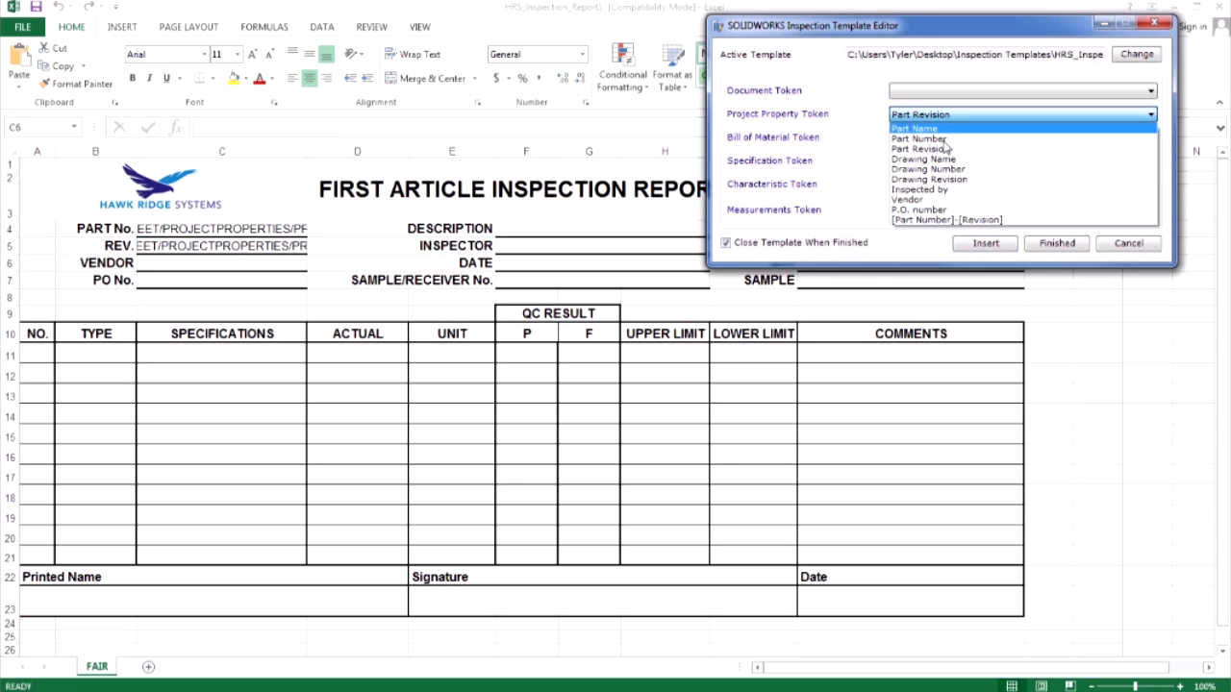
click(947, 200)
click(985, 244)
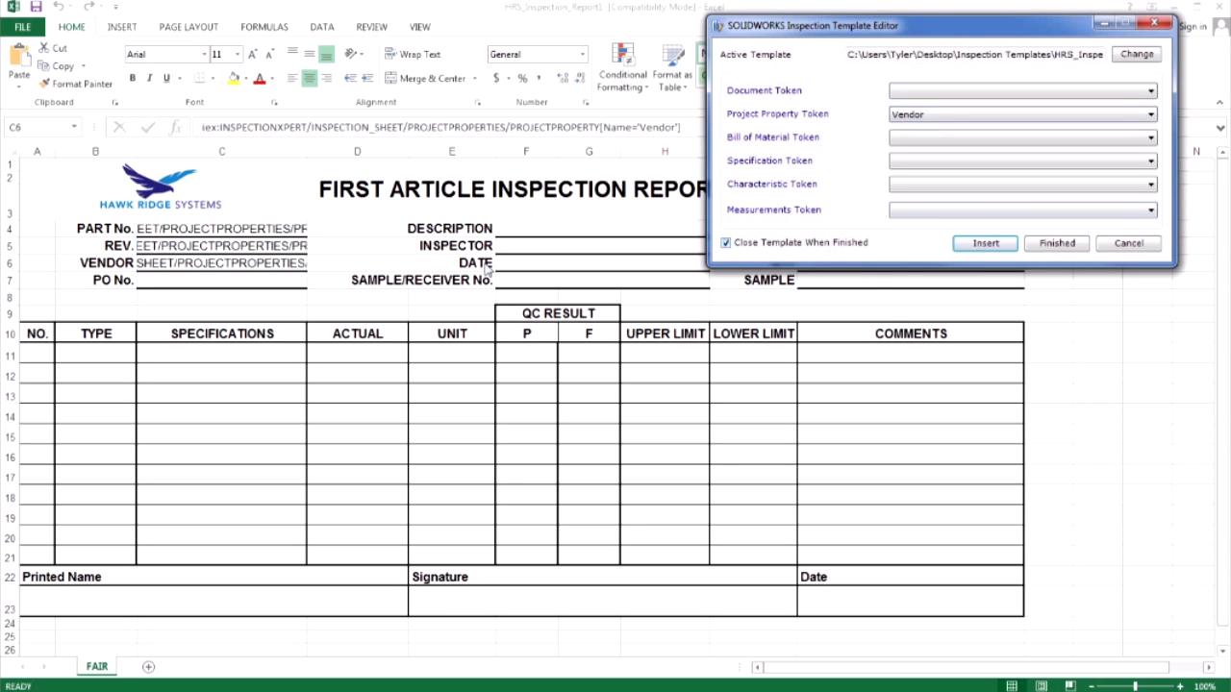
click(242, 282)
click(242, 282)
click(959, 116)
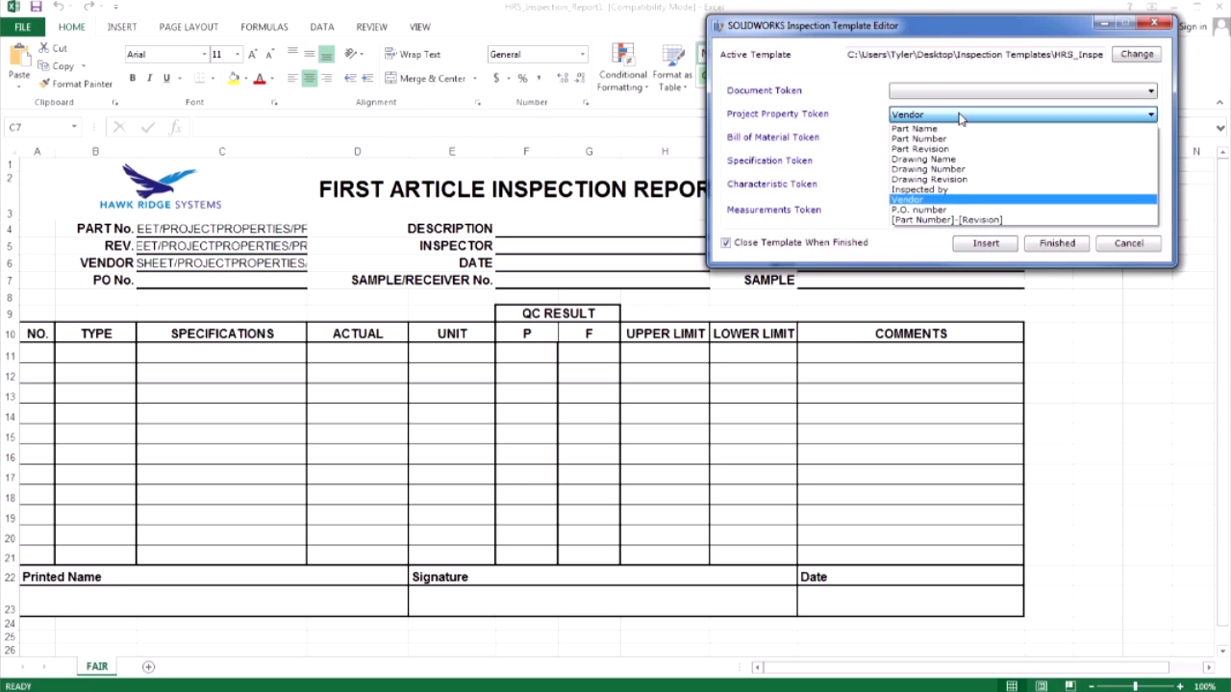
click(942, 210)
click(986, 244)
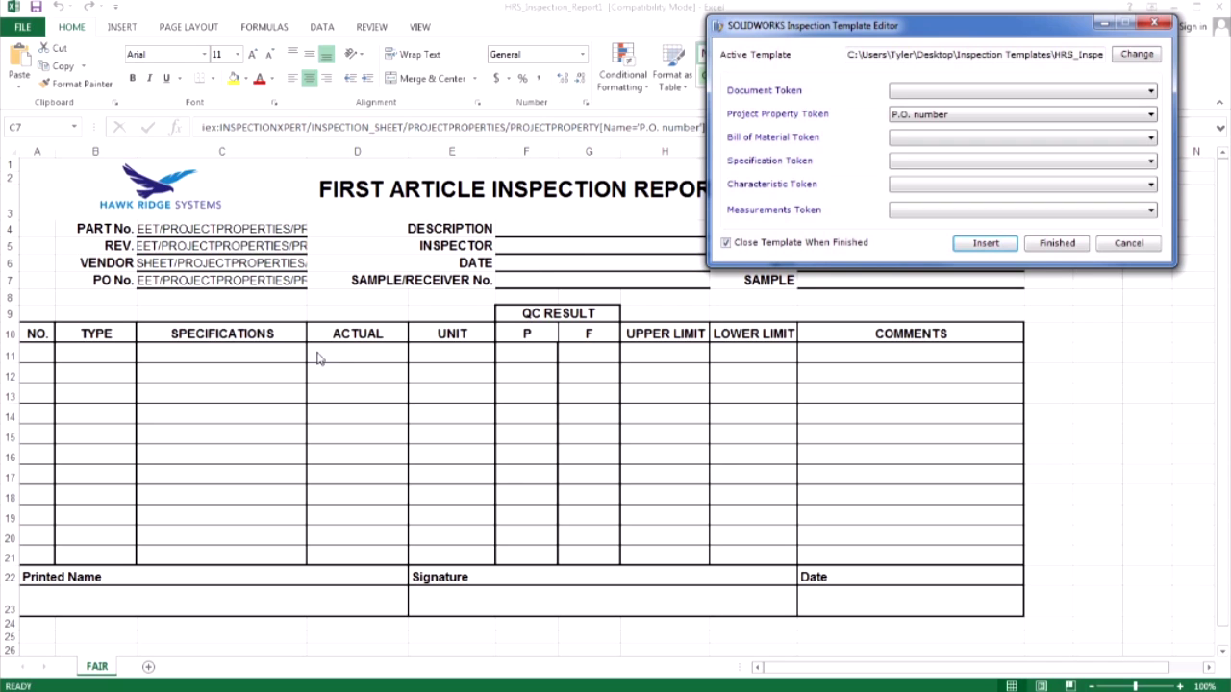
Insert Balloon Number, Sub-Type and Value characteristic tokens into A11, B11 and C11
click(48, 353)
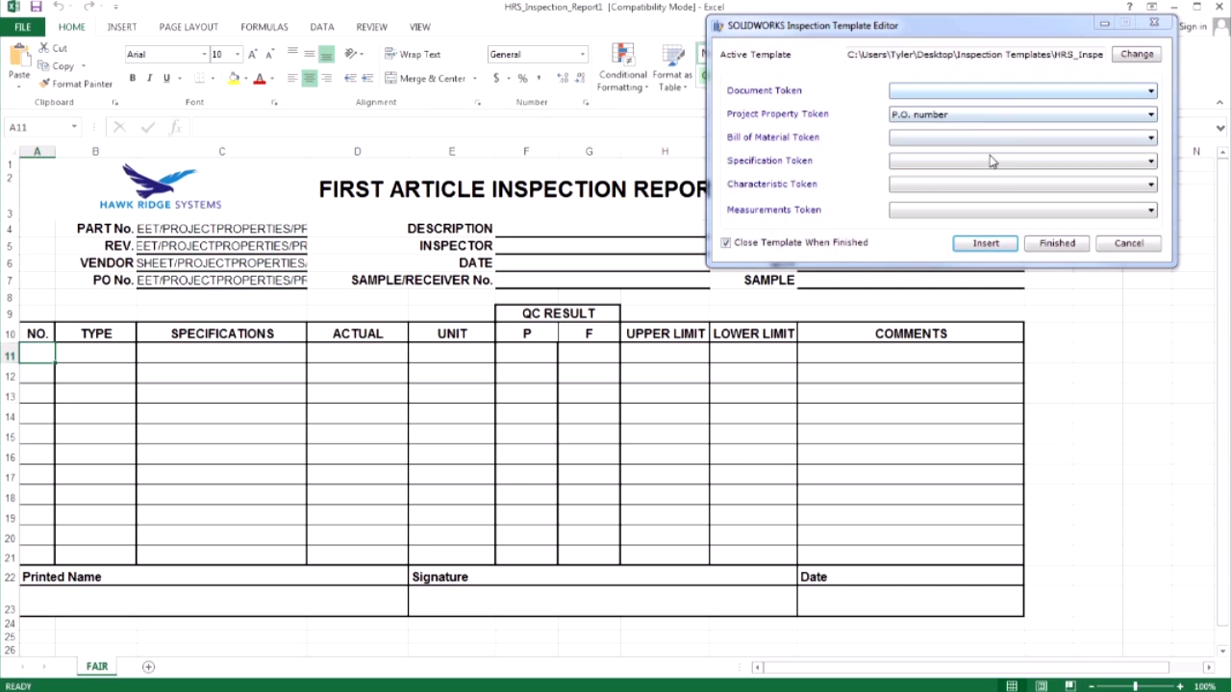
click(988, 183)
click(936, 220)
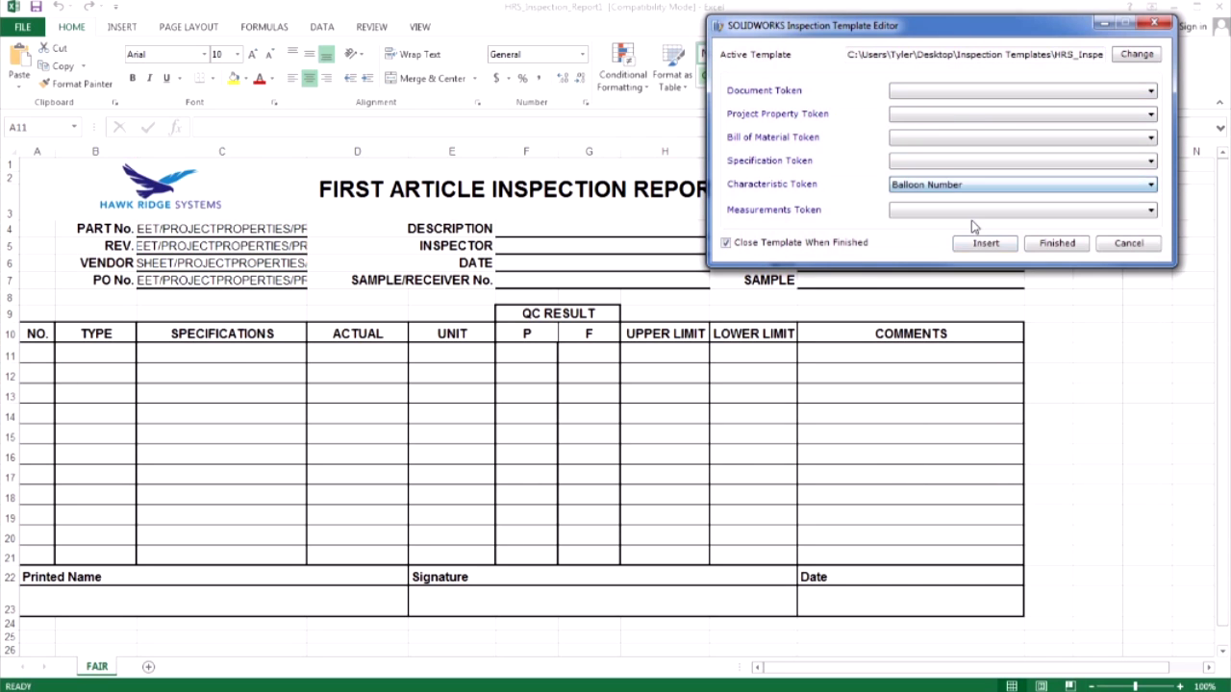
click(984, 243)
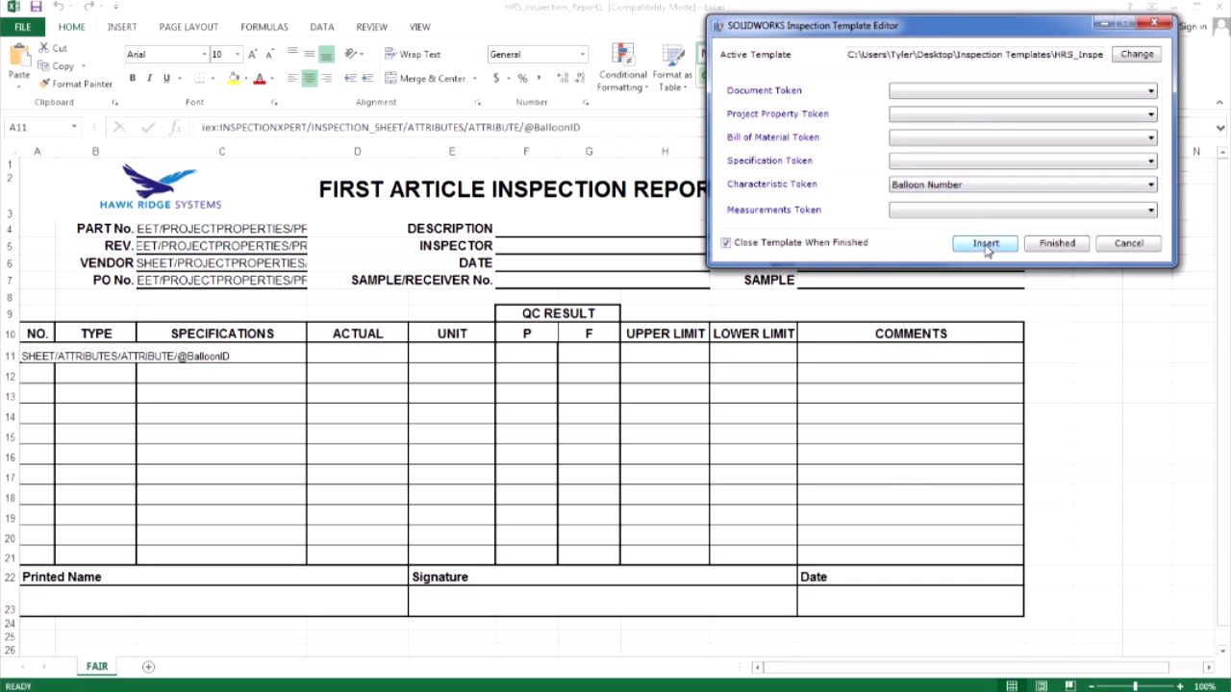
click(123, 357)
click(894, 185)
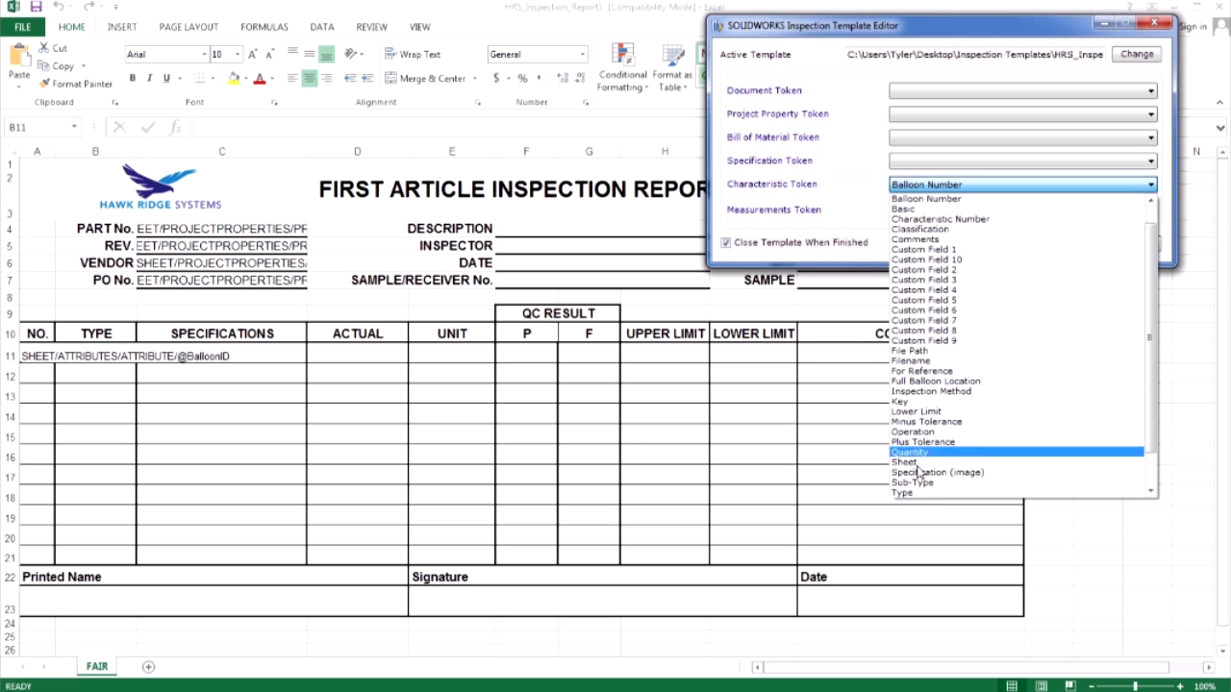
click(913, 482)
click(985, 244)
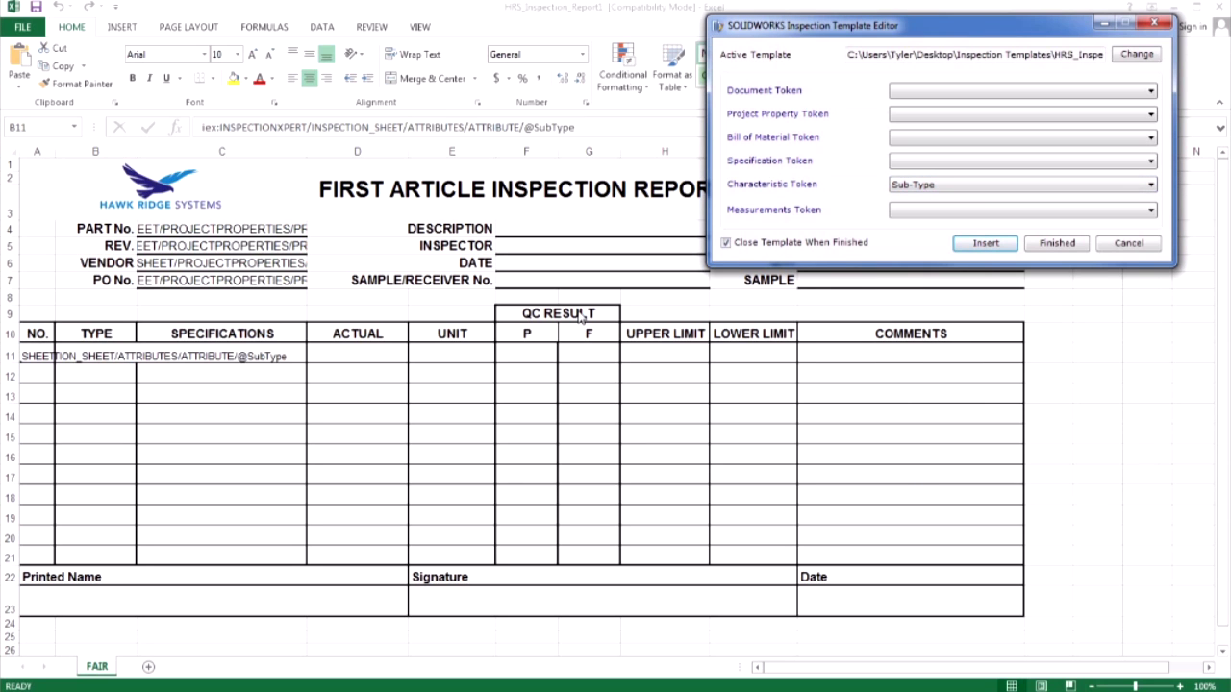
click(294, 355)
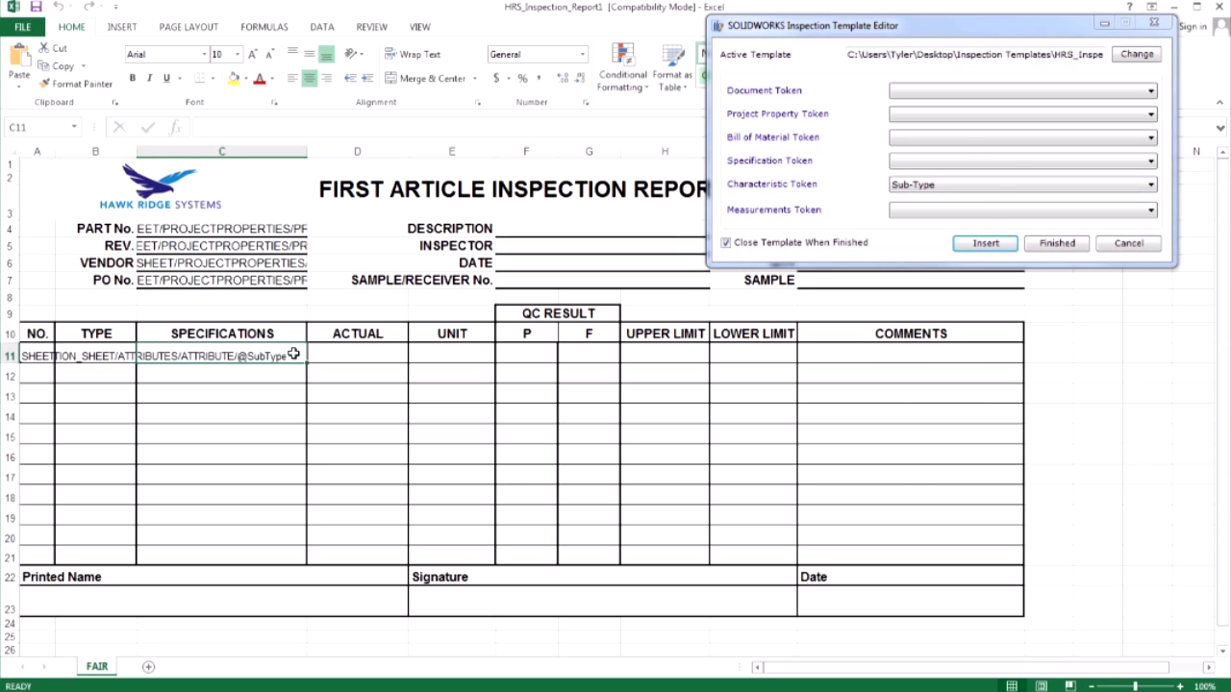
click(1000, 185)
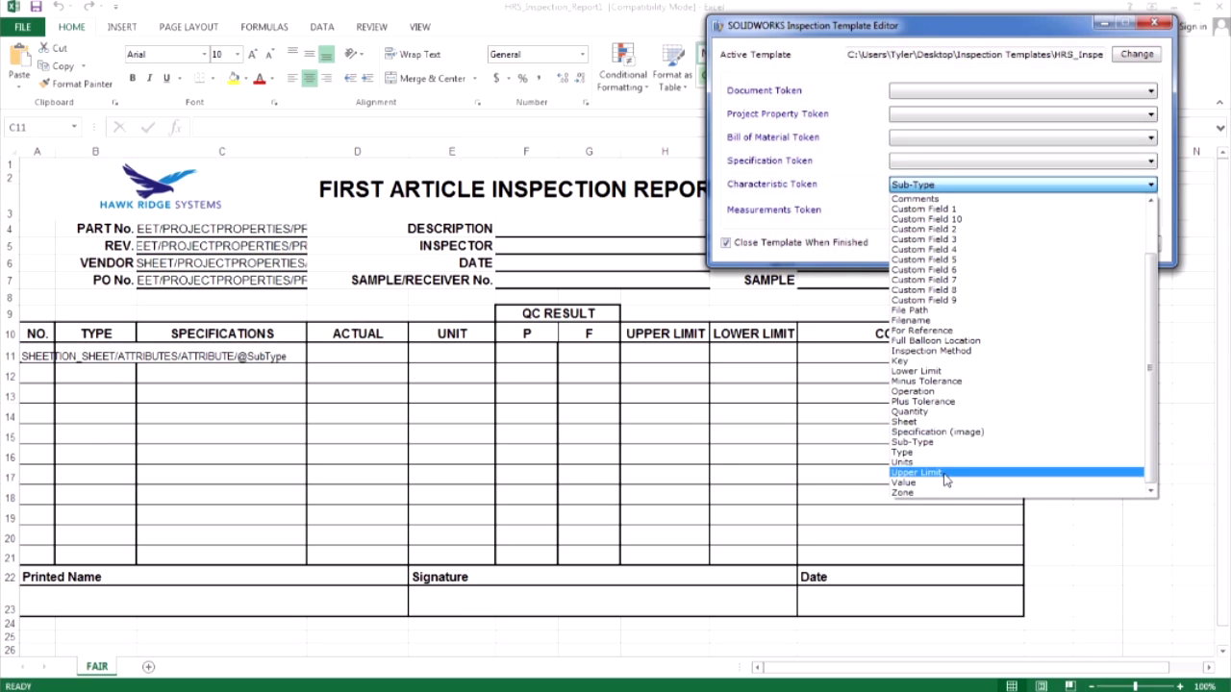
click(1000, 481)
click(985, 243)
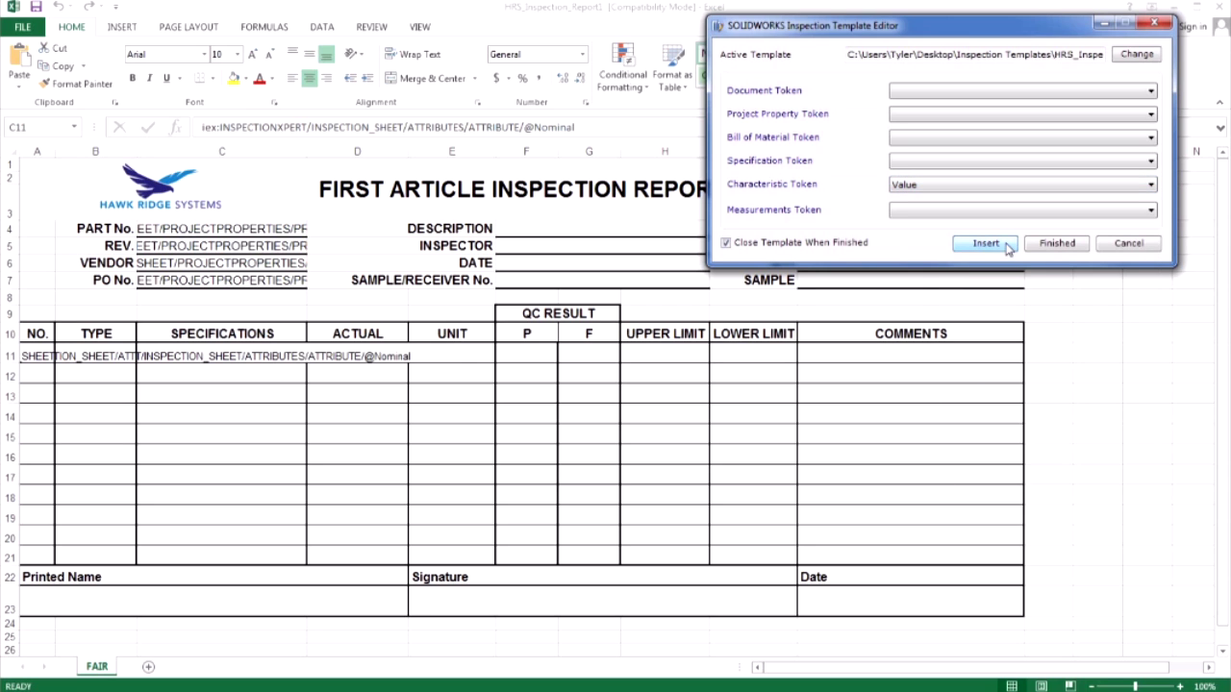
Insert Units, Upper Limit and Lower Limit characteristic tokens into E11, H11 and I11
click(481, 354)
click(949, 188)
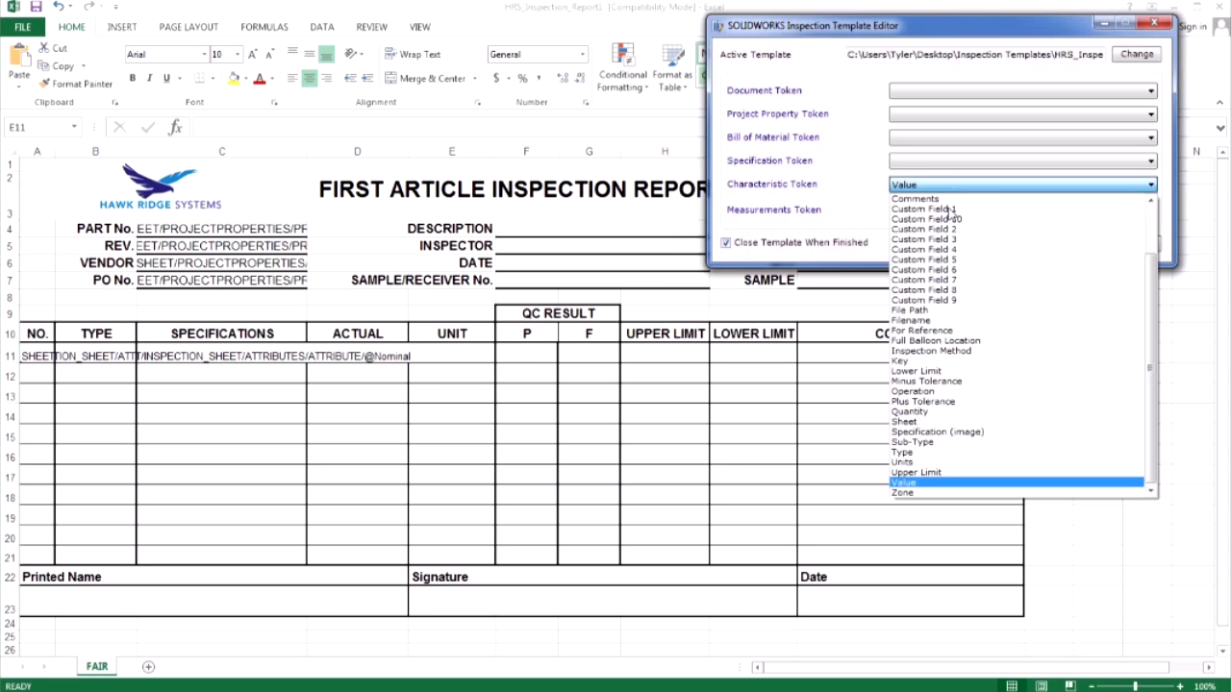
click(929, 458)
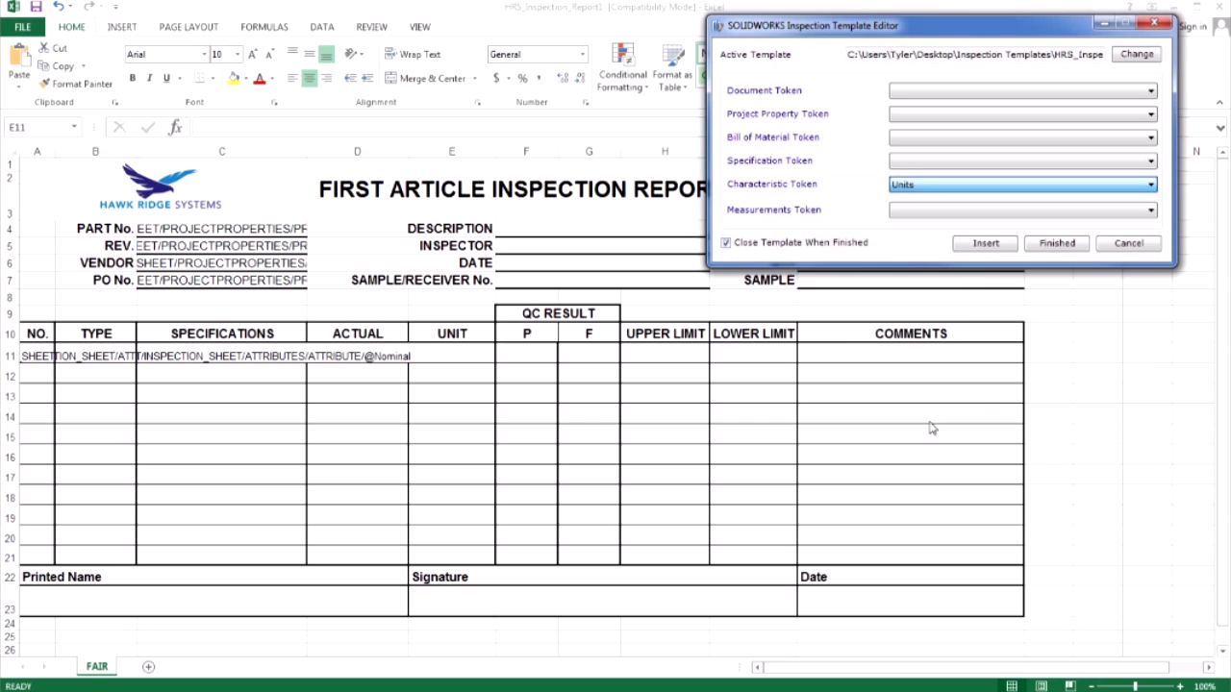
click(984, 242)
click(693, 356)
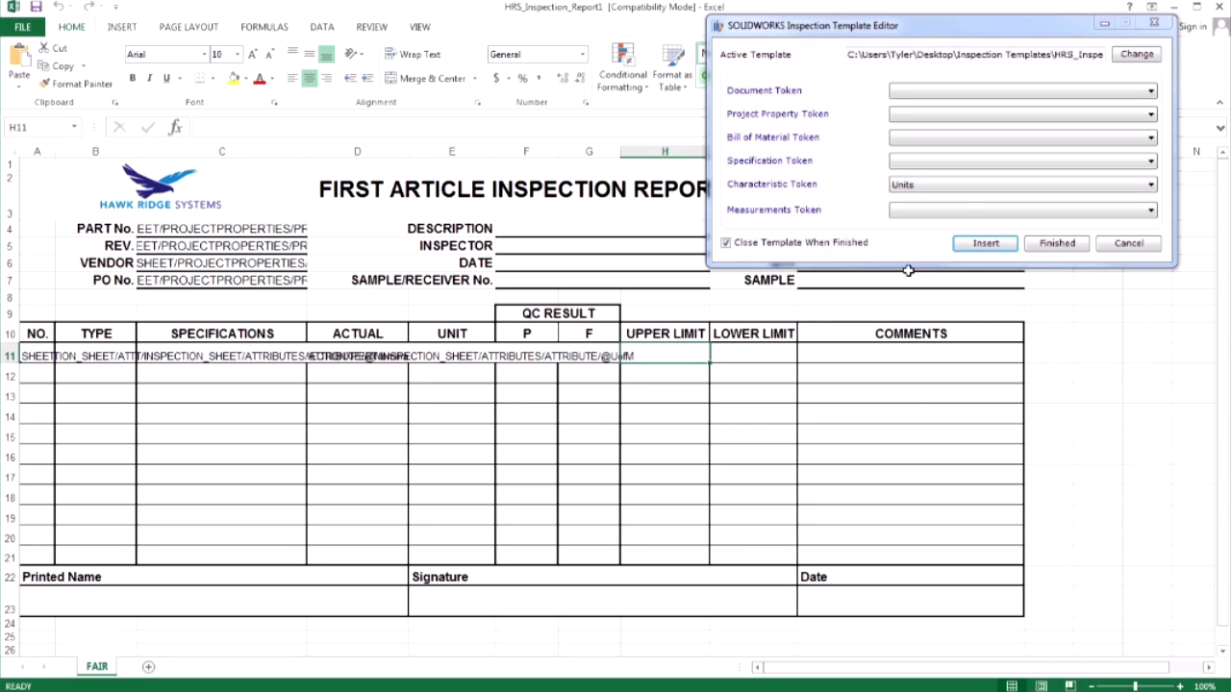
click(965, 187)
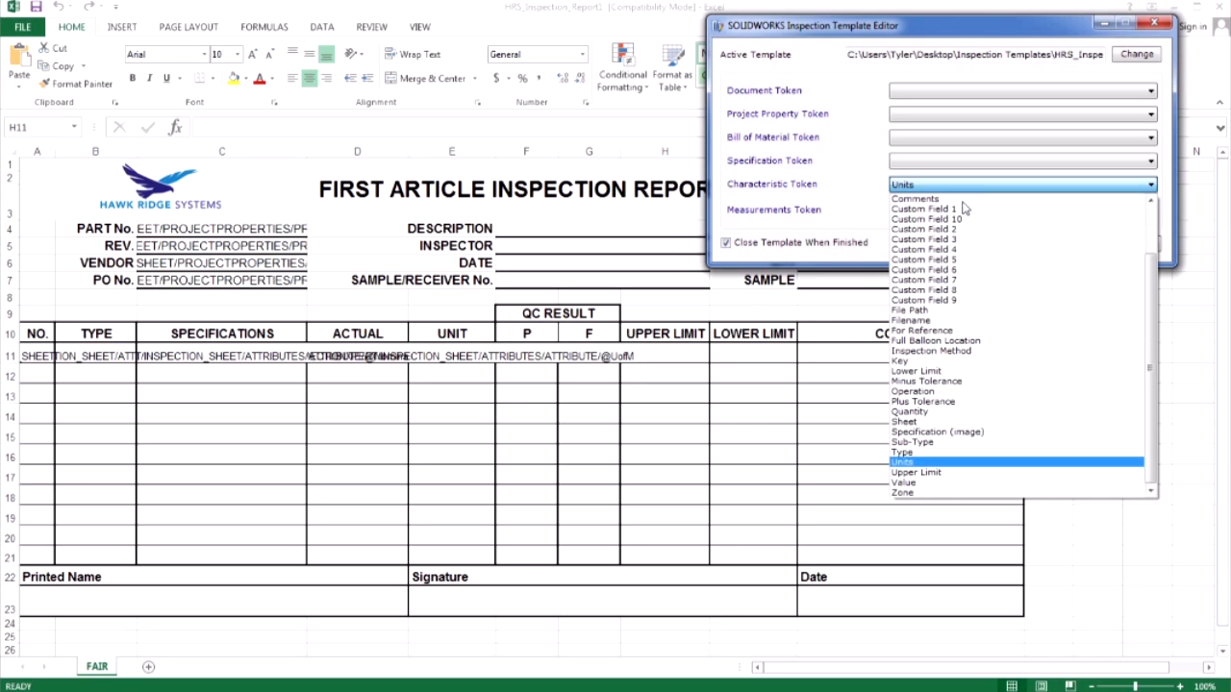
click(955, 472)
click(987, 245)
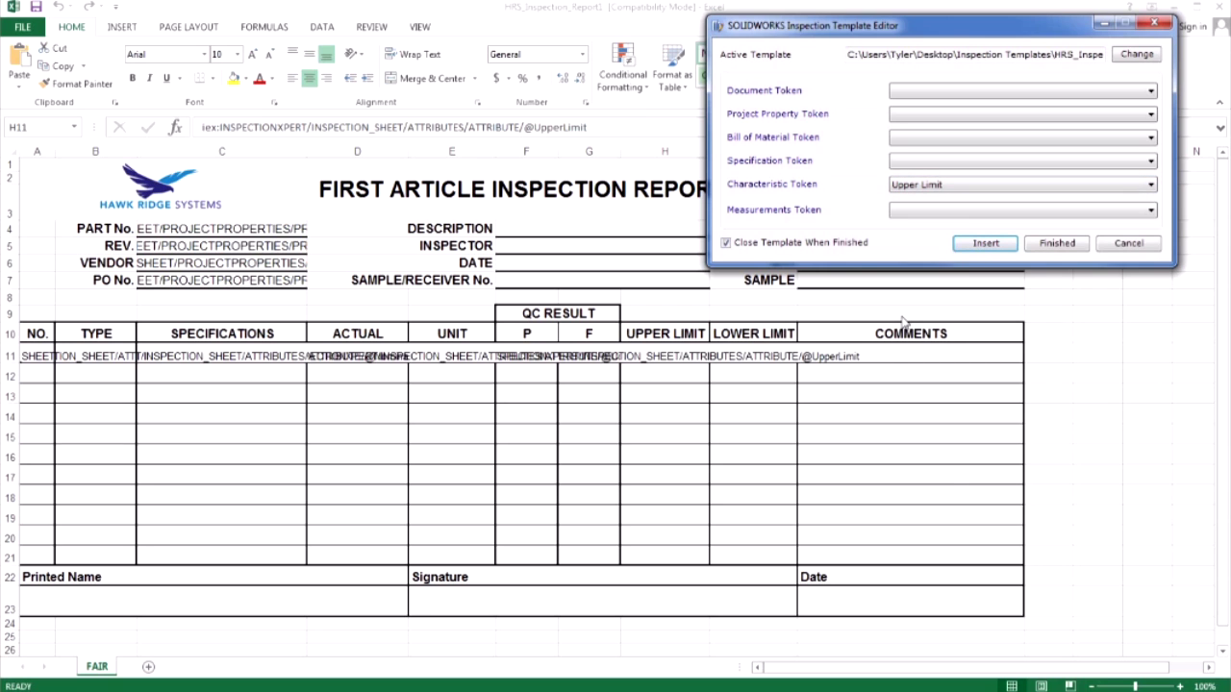
click(790, 356)
click(960, 187)
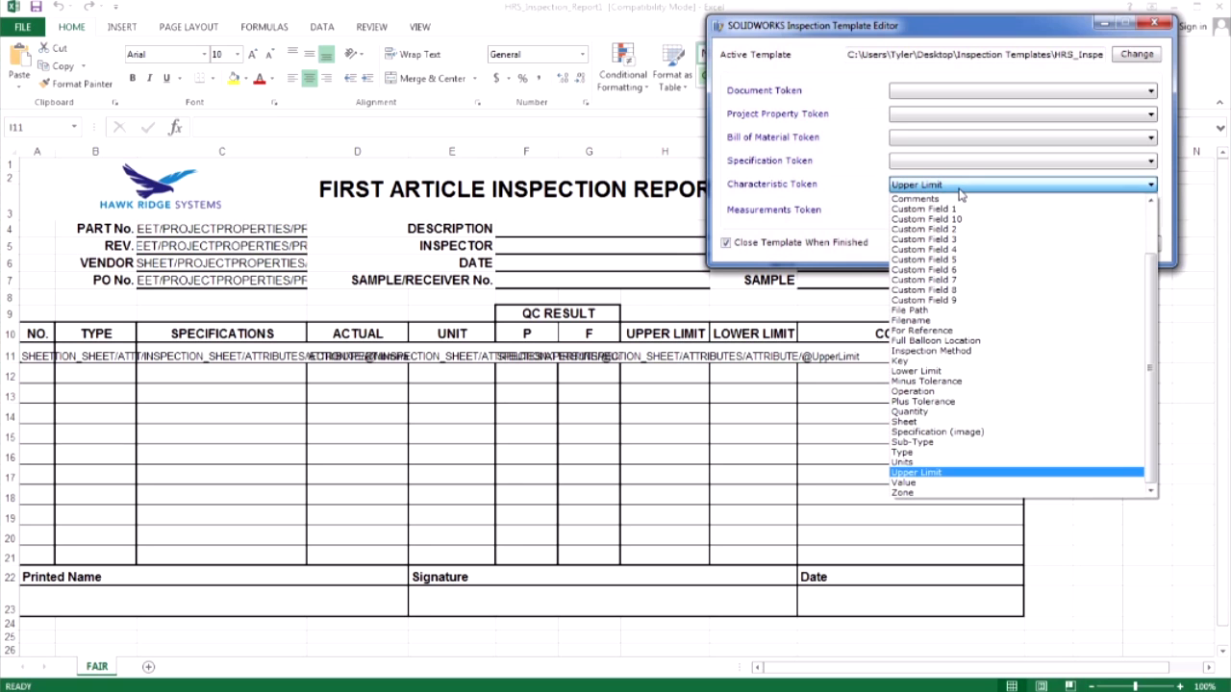
click(924, 381)
click(1001, 187)
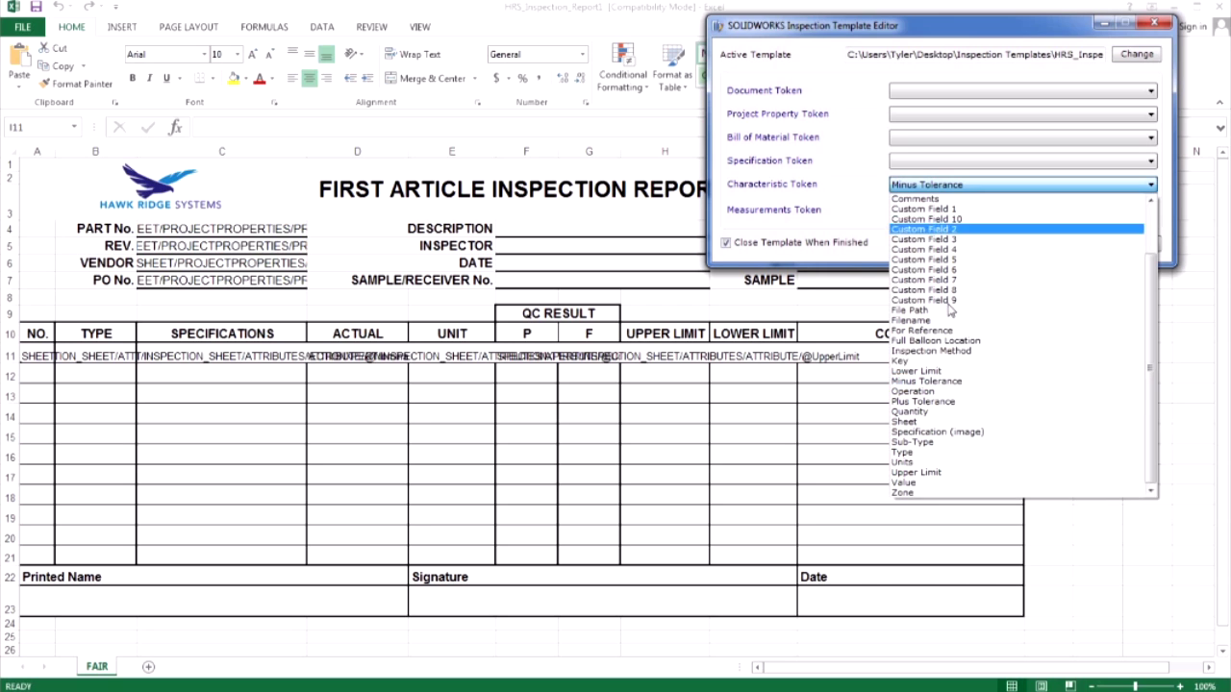
click(952, 366)
click(977, 247)
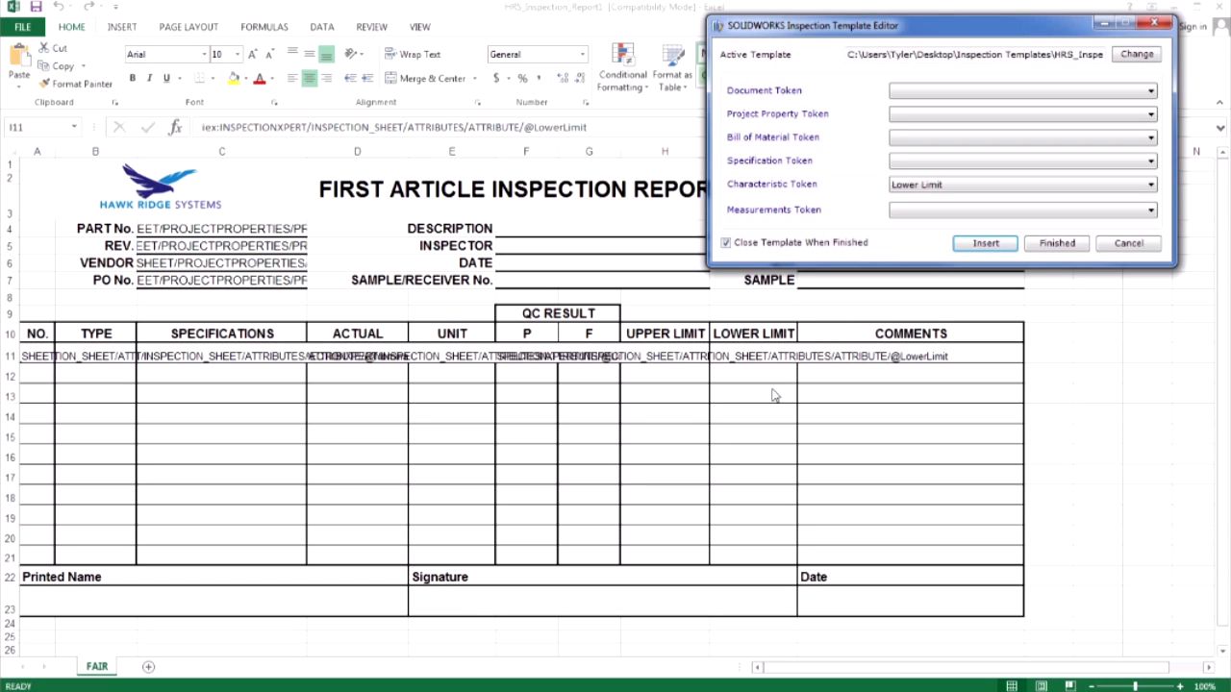
Finish mapping and save the template as HRS_Inspection_Report_Standalone in Inspection Templates > Standalone
click(1058, 243)
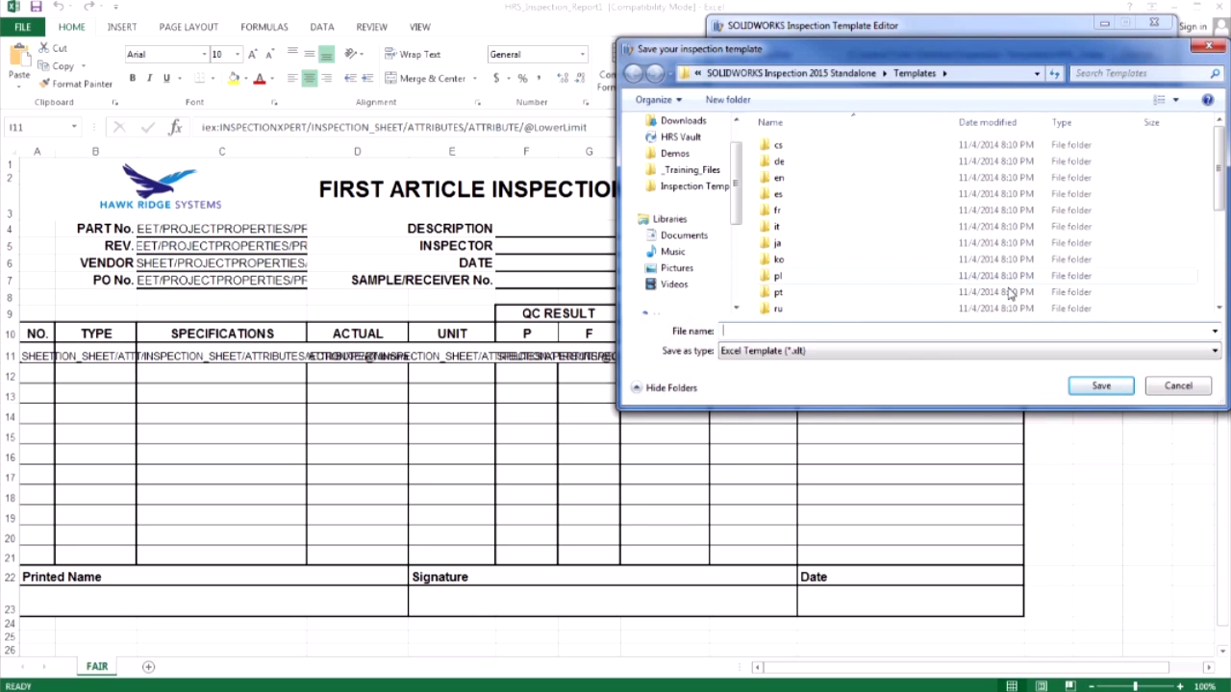
click(688, 186)
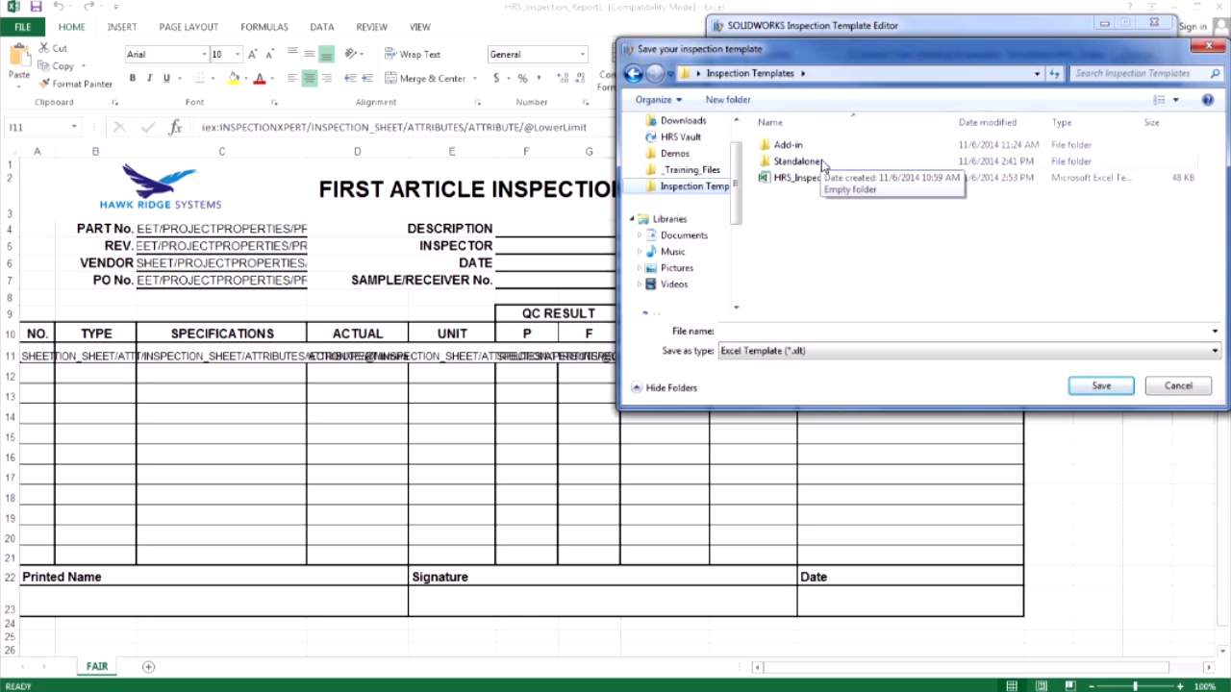
double_click(797, 161)
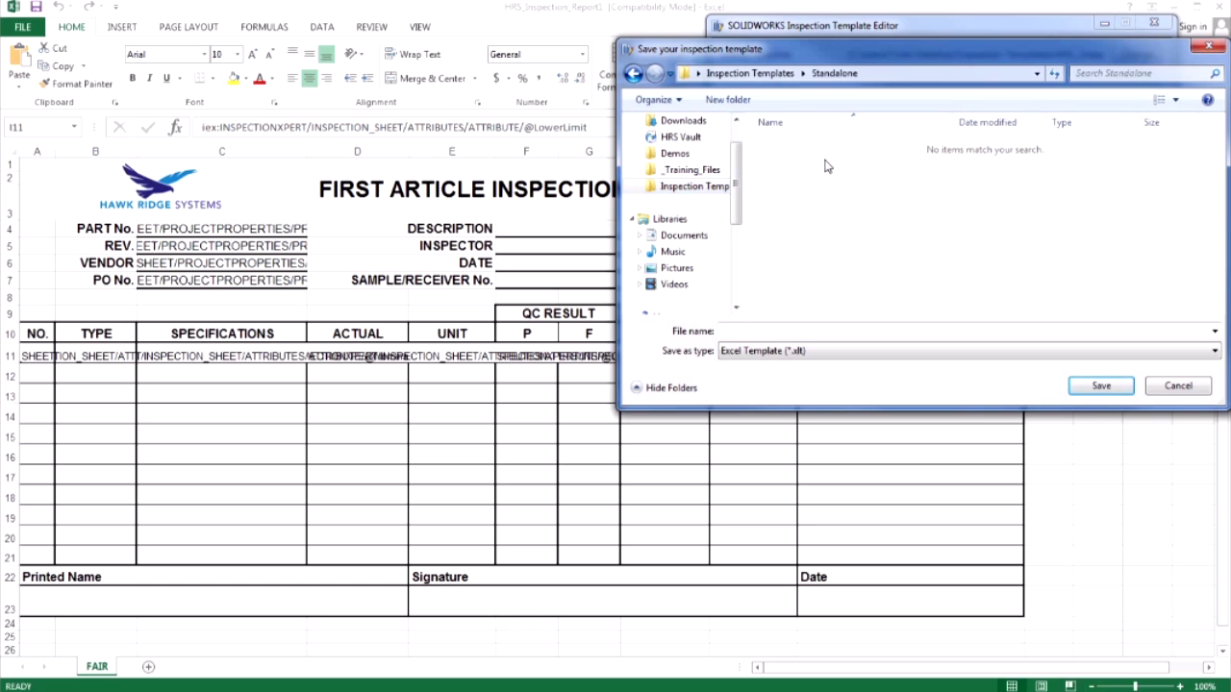
click(769, 74)
click(820, 178)
double_click(824, 162)
double_click(846, 330)
click(846, 330)
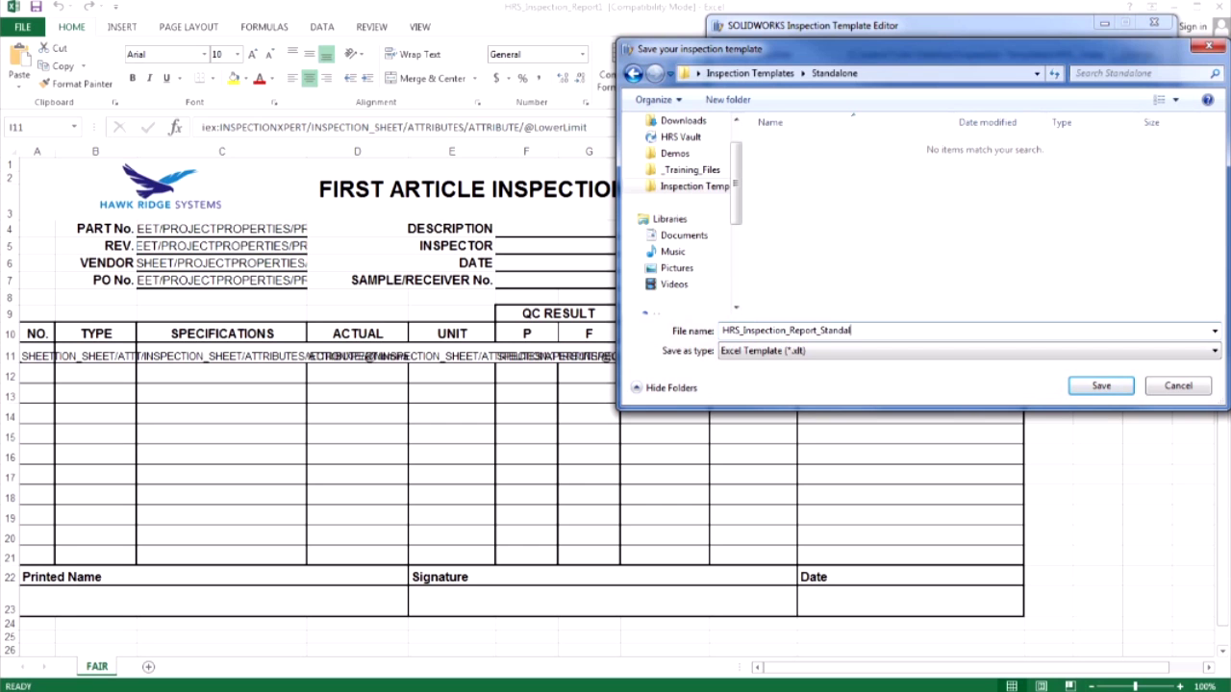
key(Return)
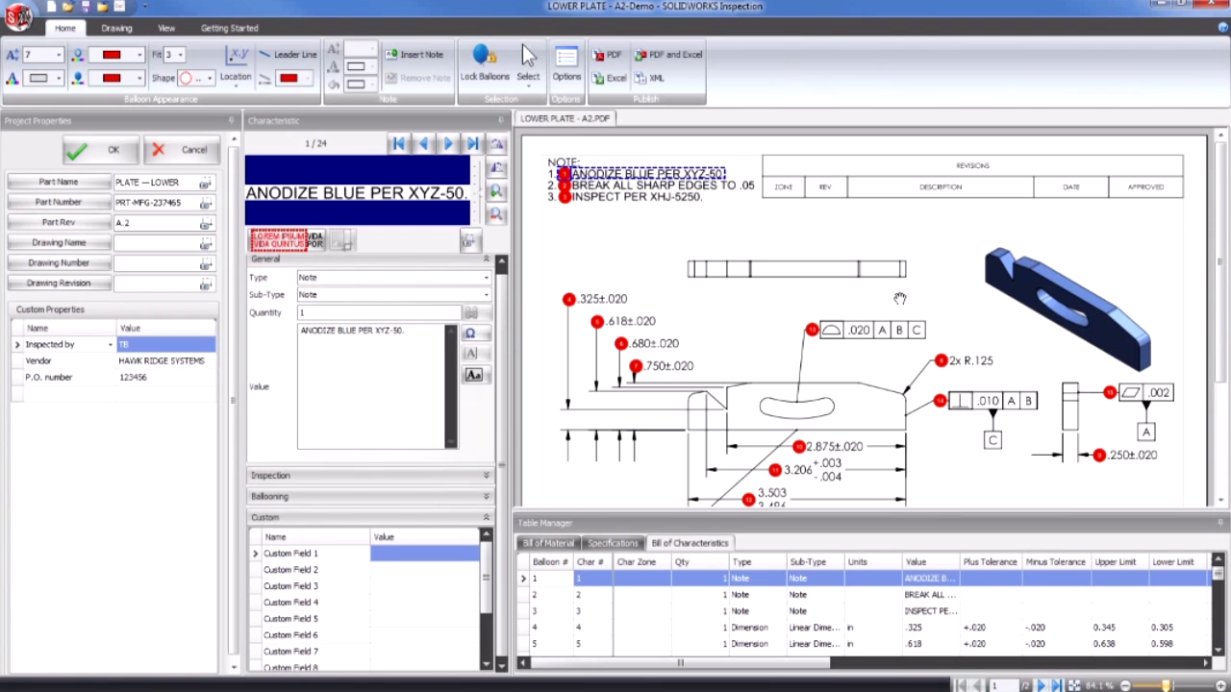
Switch to the SOLIDWORKS window showing the PLATE - LOWER milling drawing
key(alt+Tab)
key(alt+Tab)
key(alt+Tab)
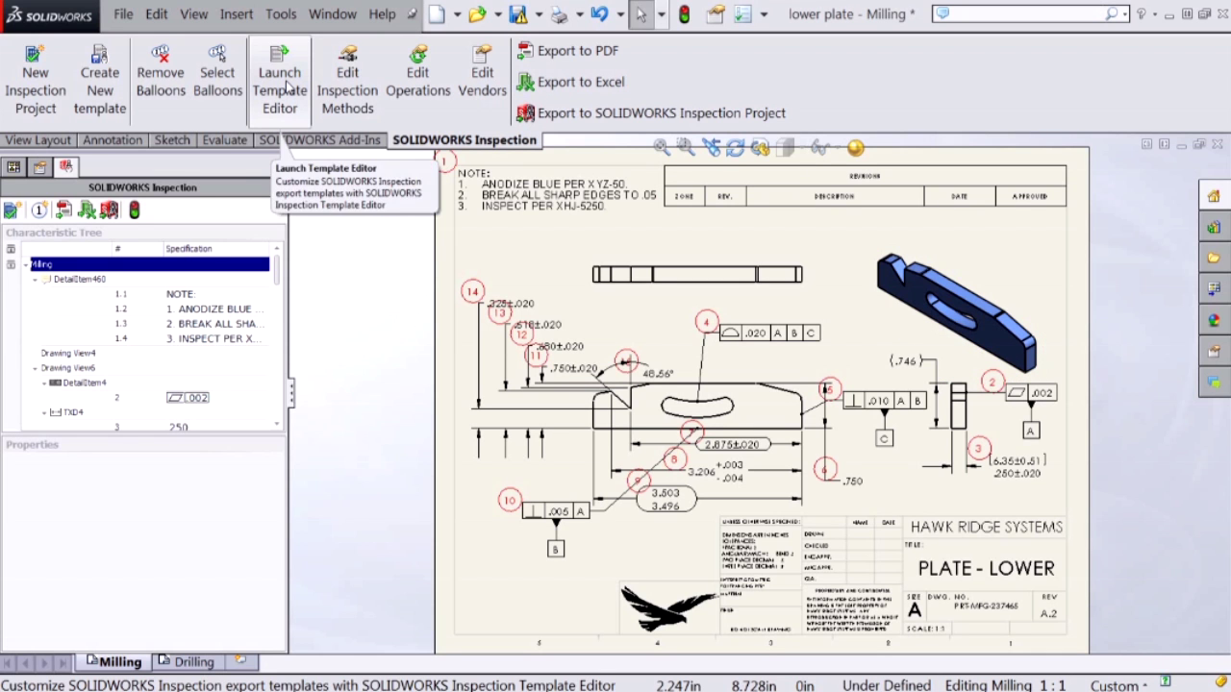
Launch the Template Editor and open the blank HRS_Inspection_Report template from Inspection Templates
click(286, 87)
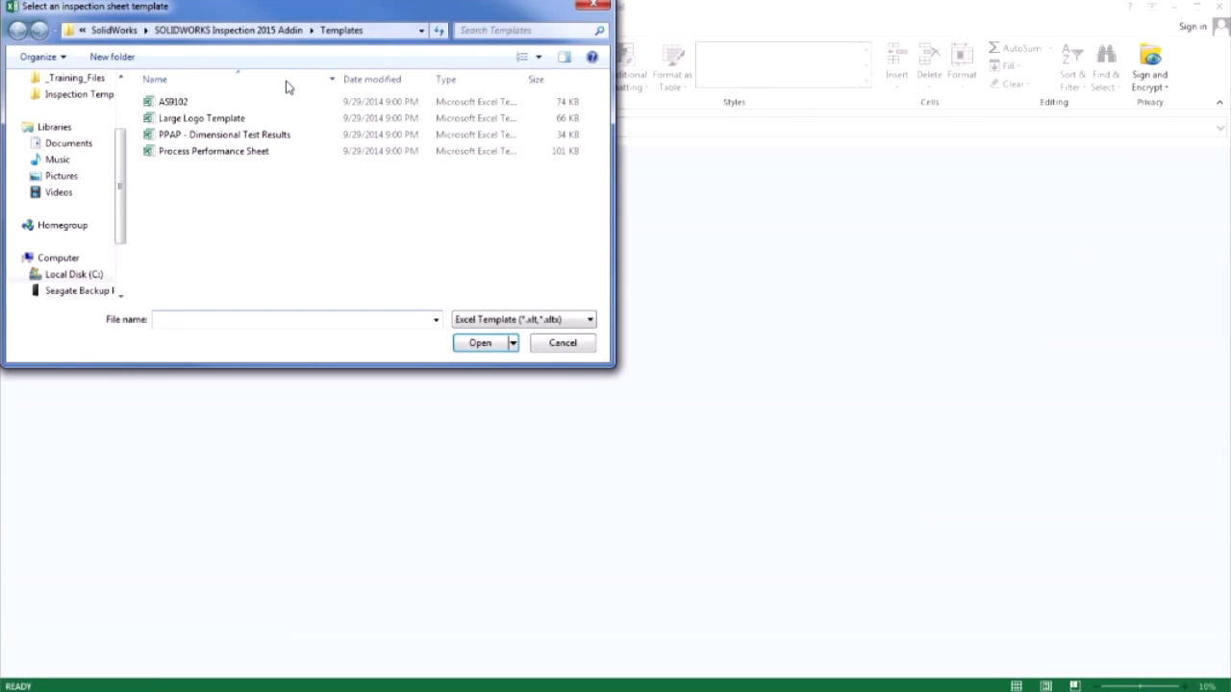
click(72, 95)
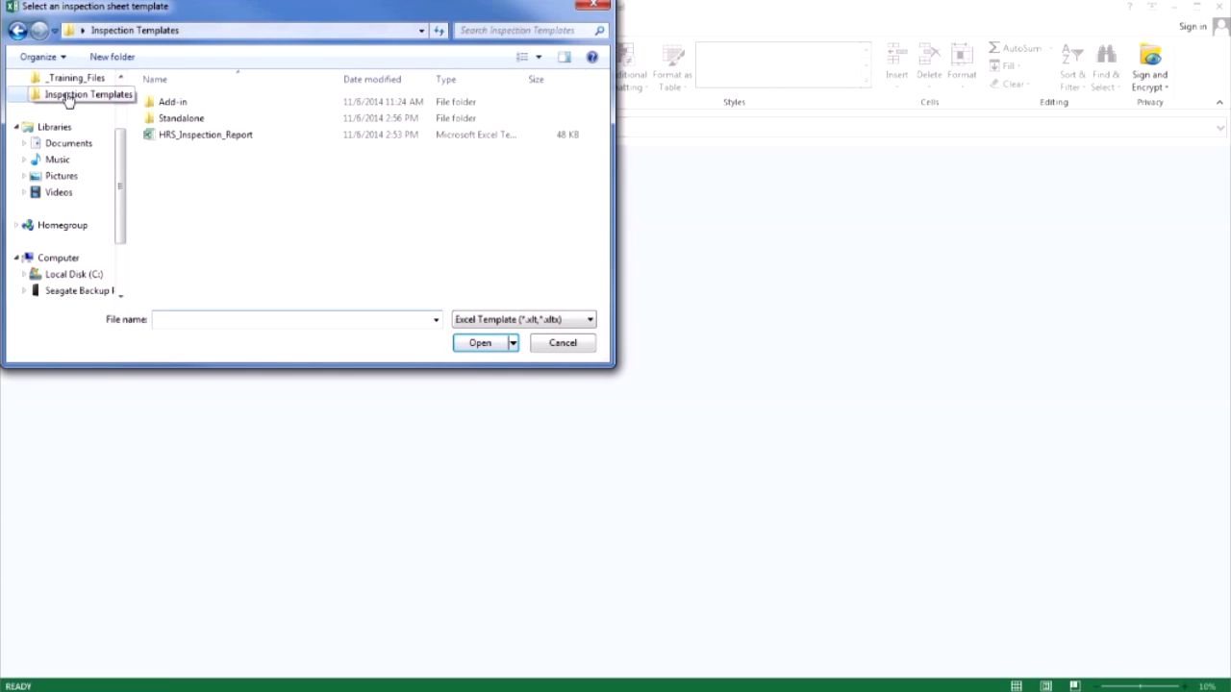
double_click(205, 119)
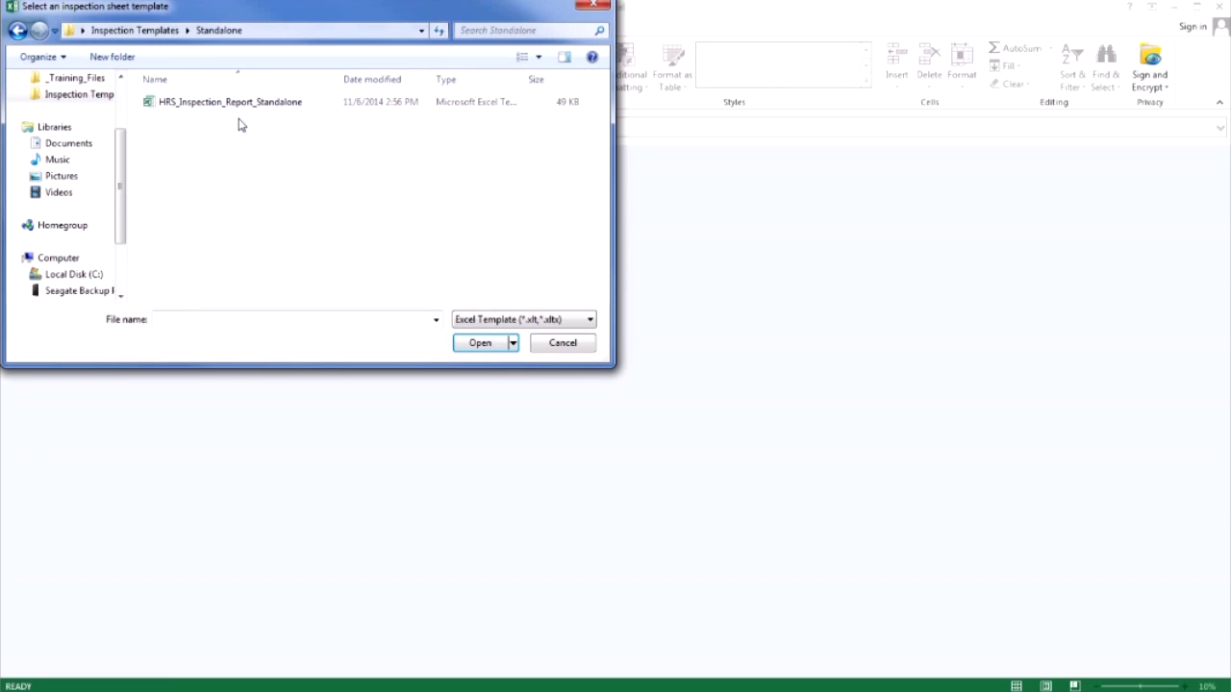
click(79, 94)
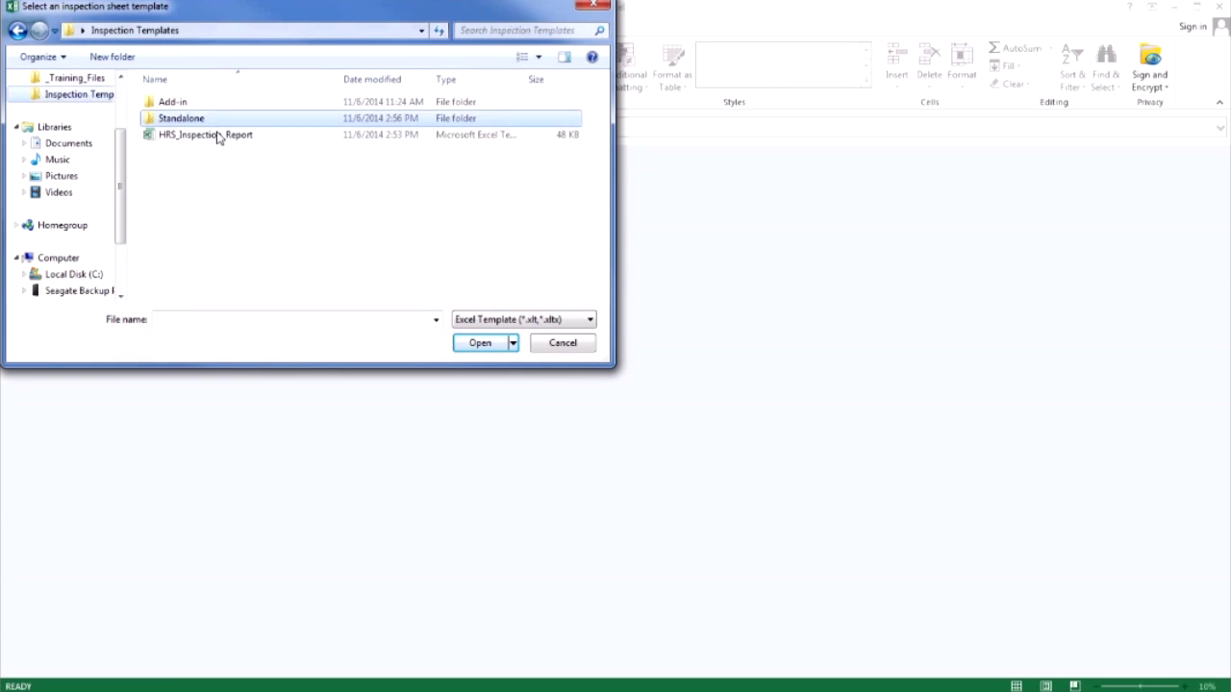
click(223, 136)
click(480, 343)
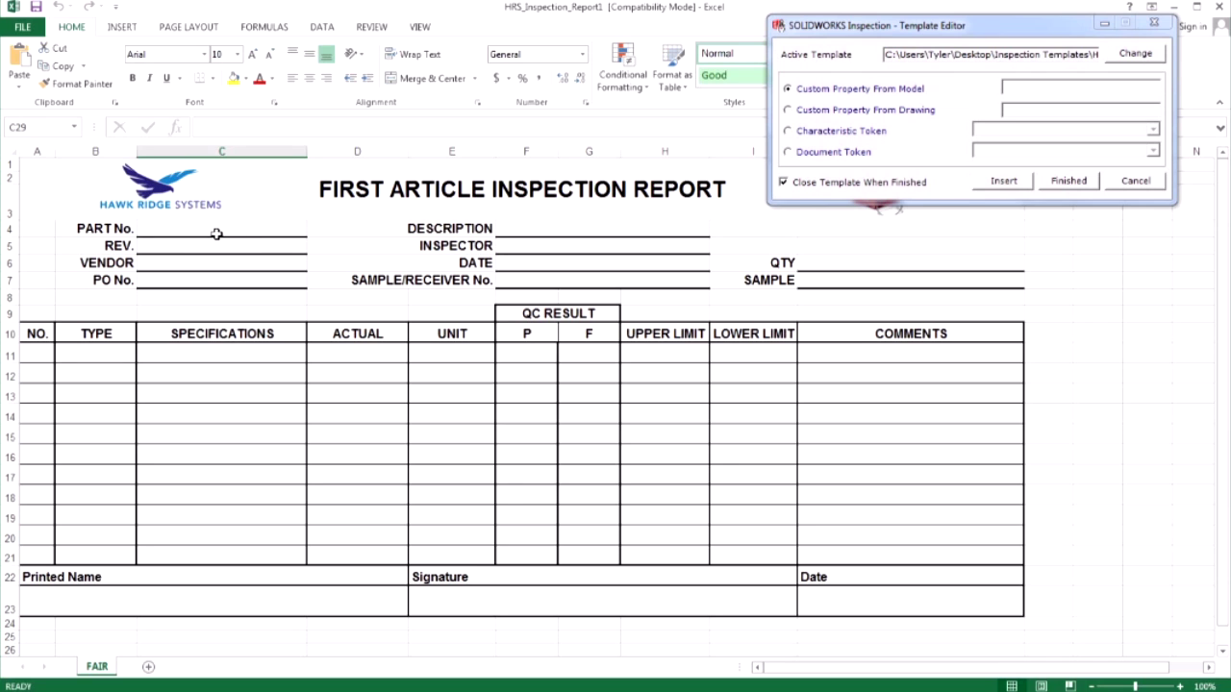
Map cell C4 to Part Number using the Template Editor's Document Token list
click(217, 233)
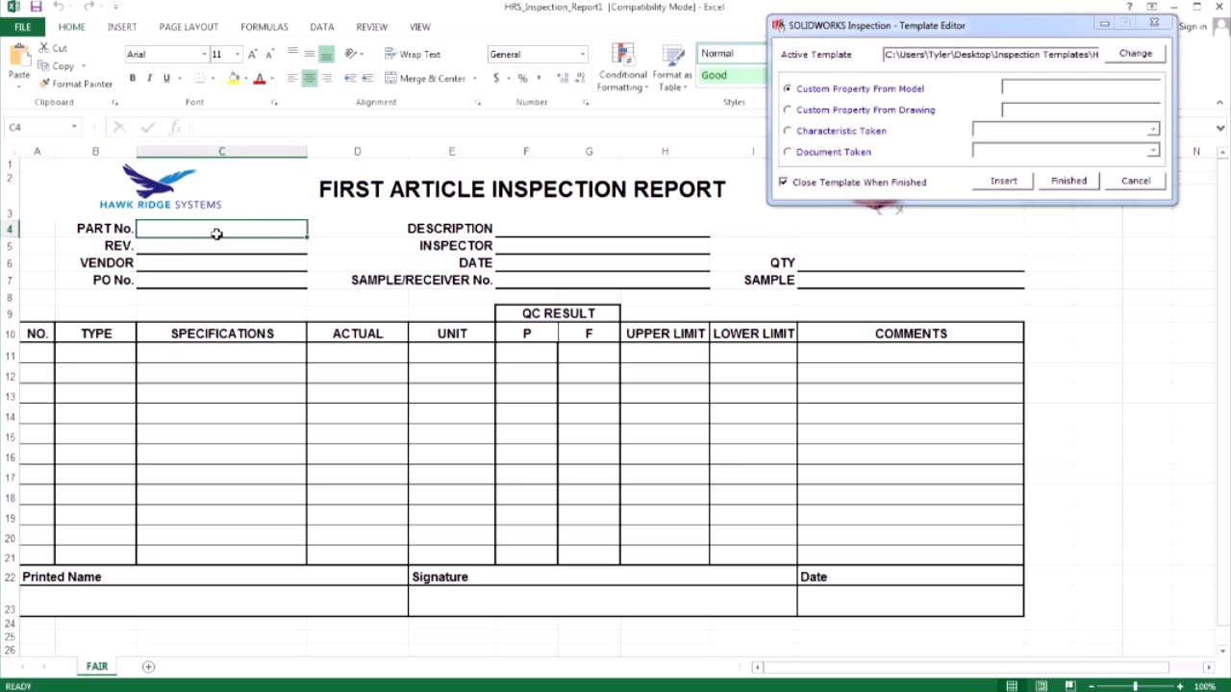
click(790, 154)
click(789, 154)
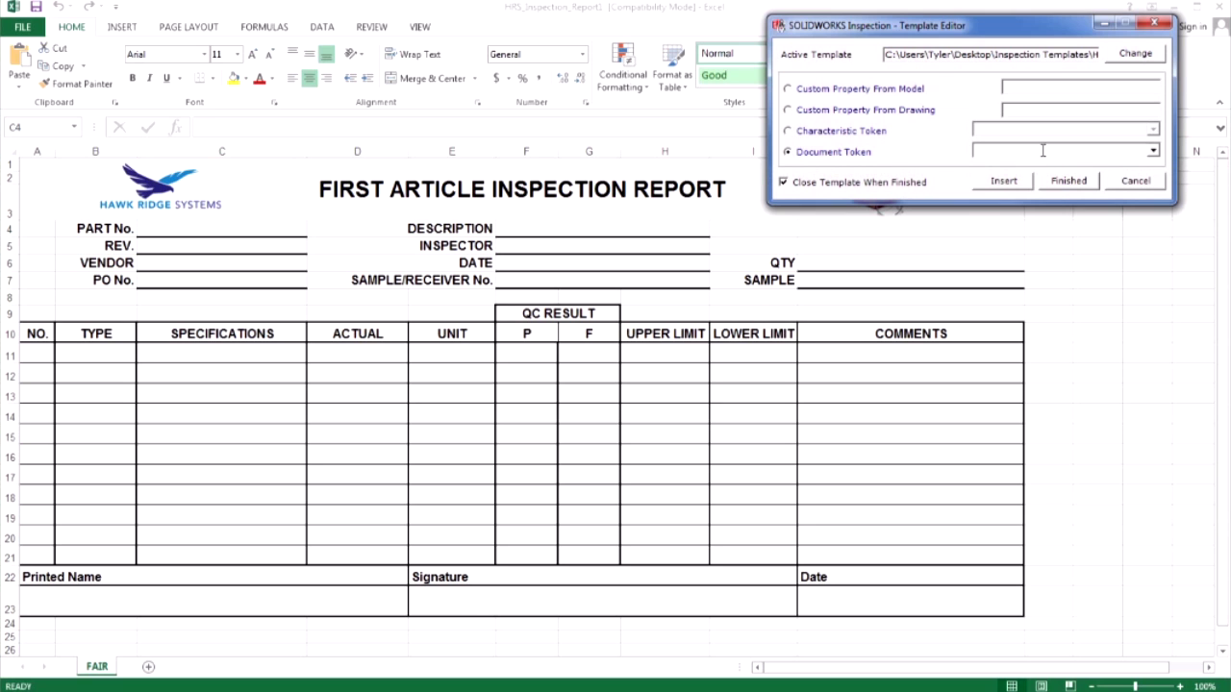
click(1153, 151)
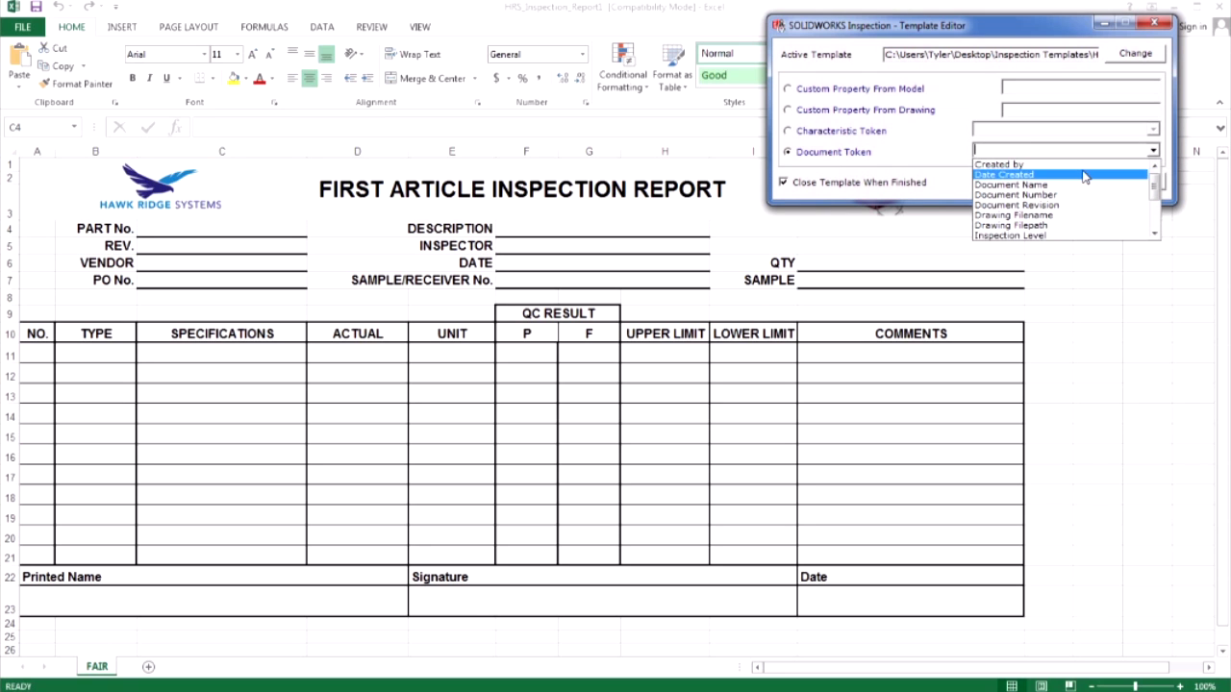
scroll(1072, 184, down, 3)
click(1018, 215)
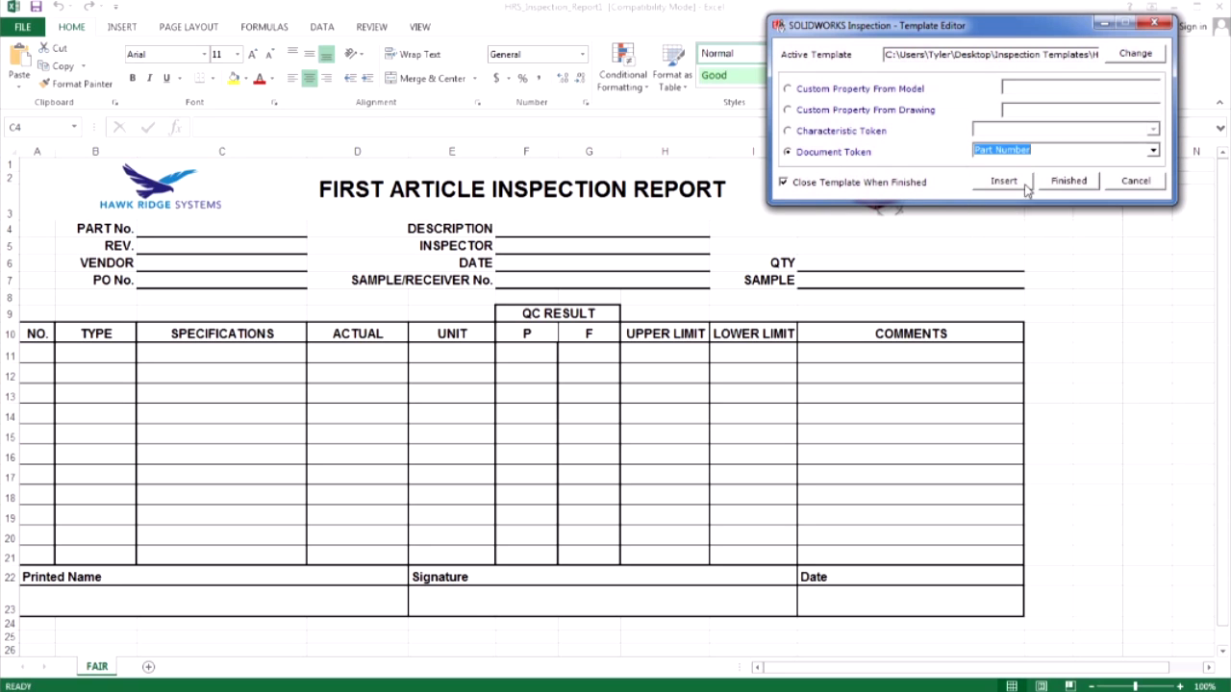
click(1014, 182)
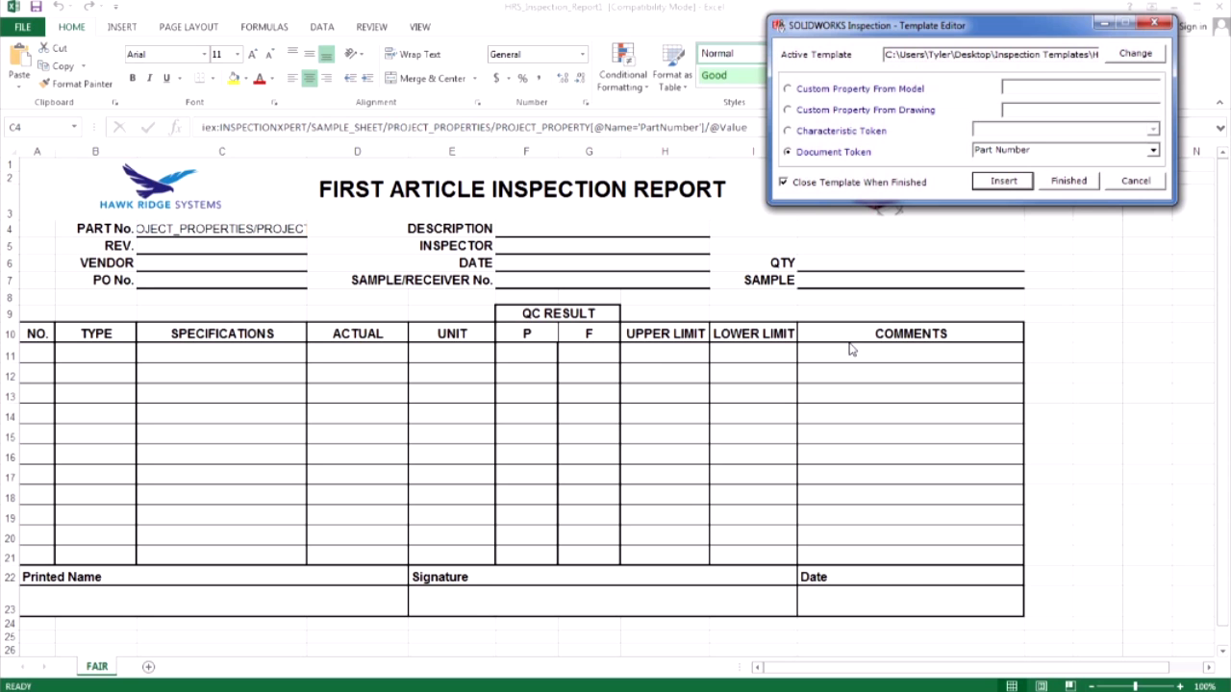
Finish mapping and save the template as HRS_Inspection_Report_Add-in in Inspection Templates > Add-in
click(1069, 182)
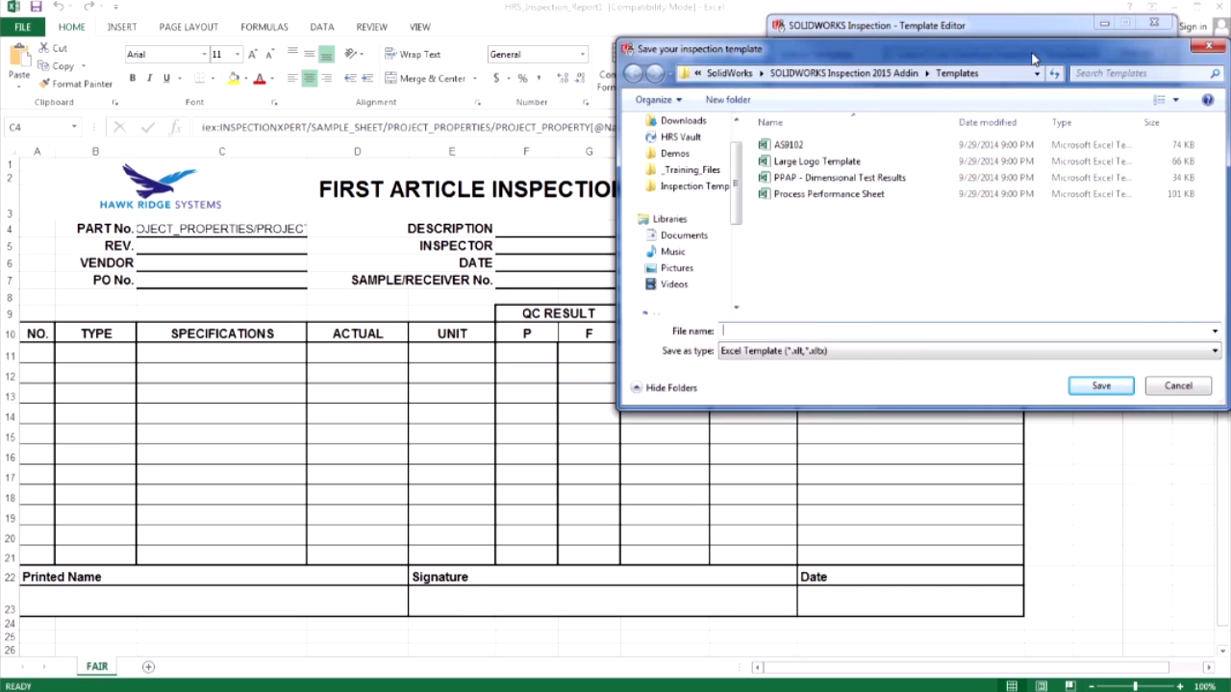
click(685, 186)
double_click(787, 144)
click(750, 73)
click(803, 178)
click(786, 146)
double_click(786, 147)
double_click(846, 331)
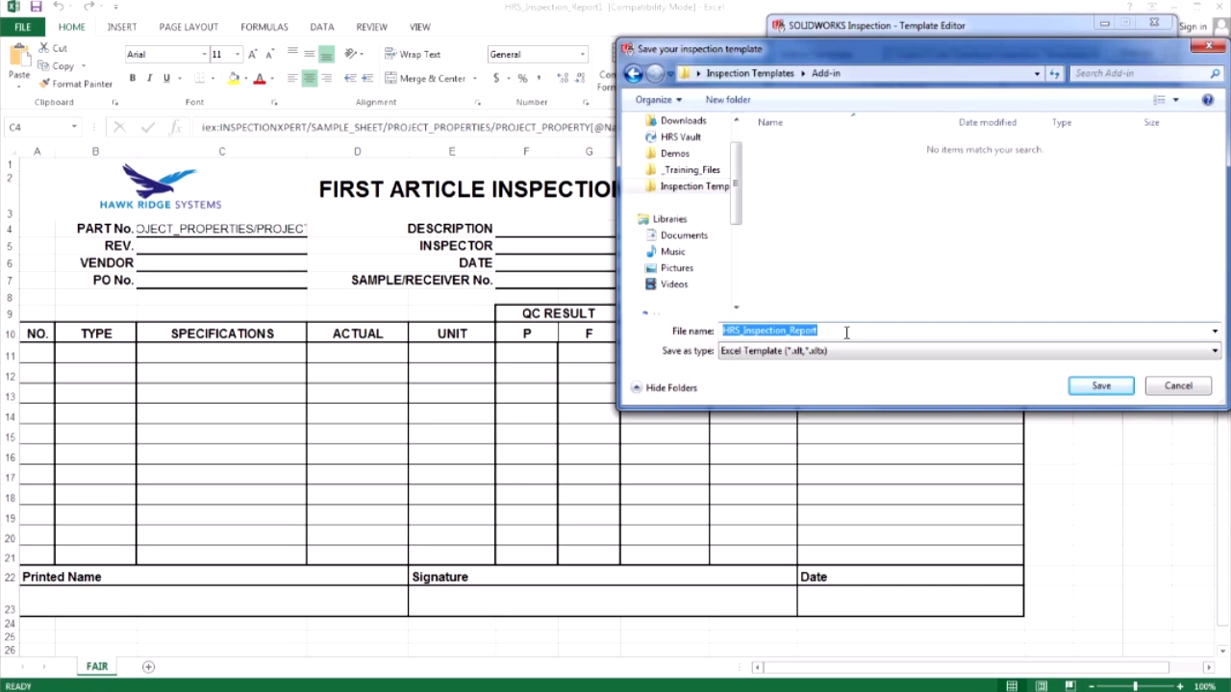
click(846, 331)
text(_Add-in)
key(Return)
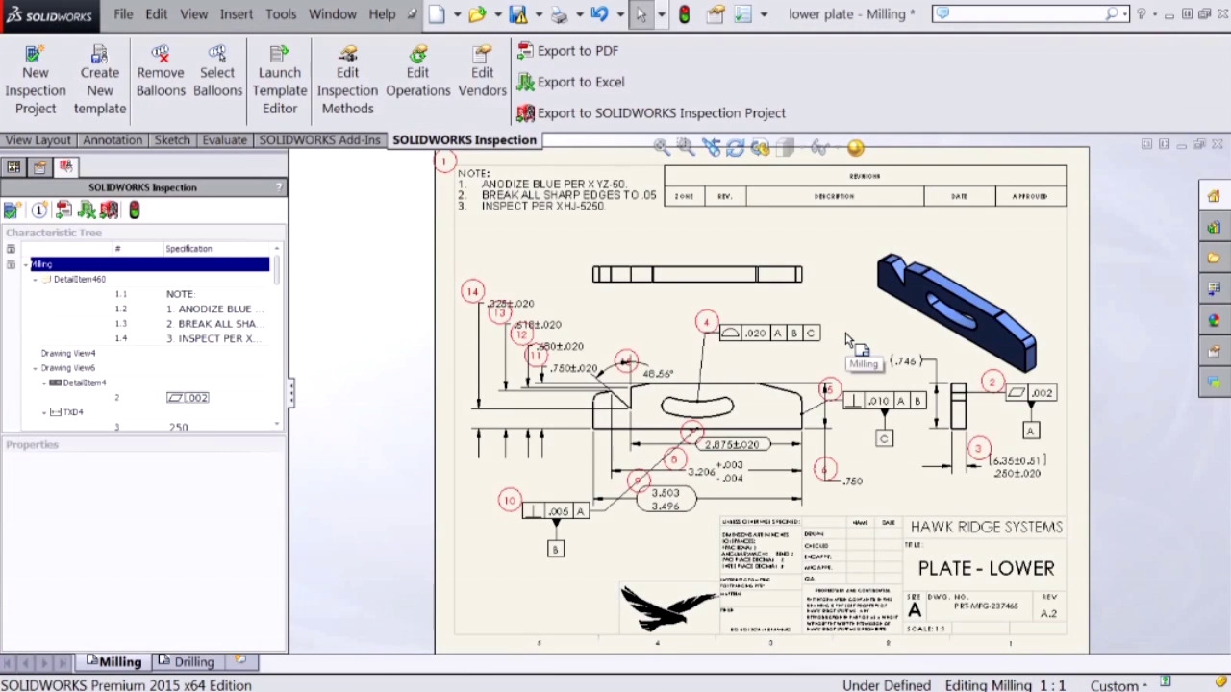